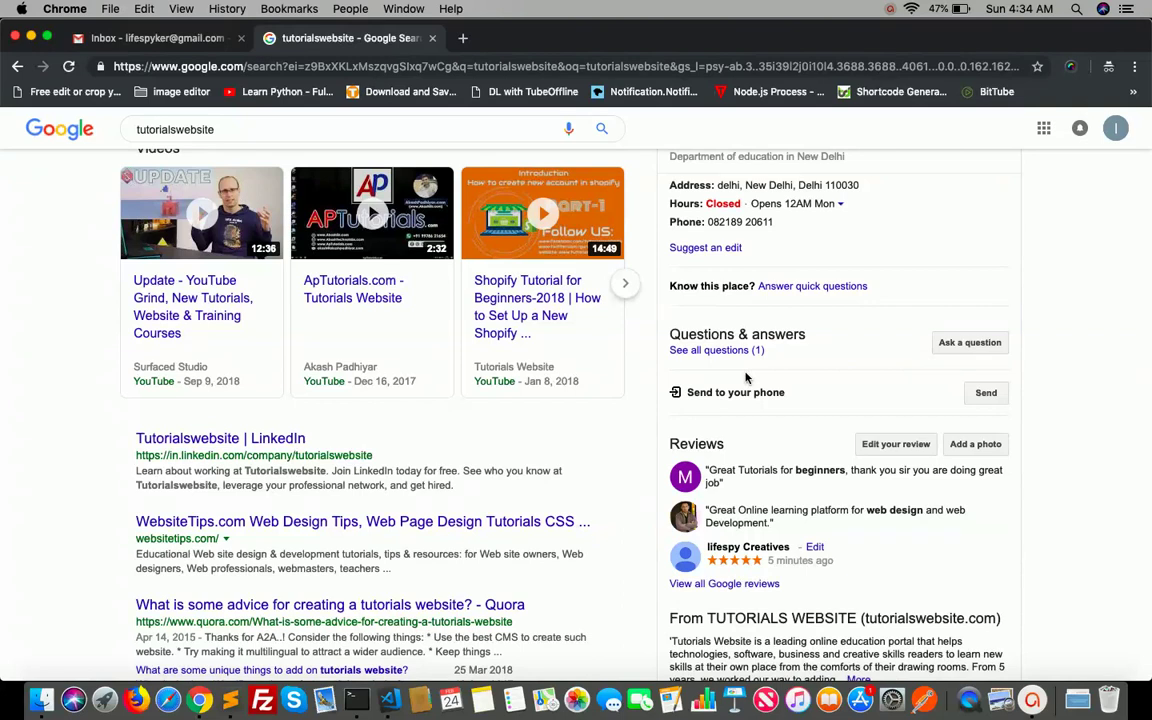
- Search Google for 'google business' and sign in to Google My Business to create a listing
scroll(745, 377, "up", 3)
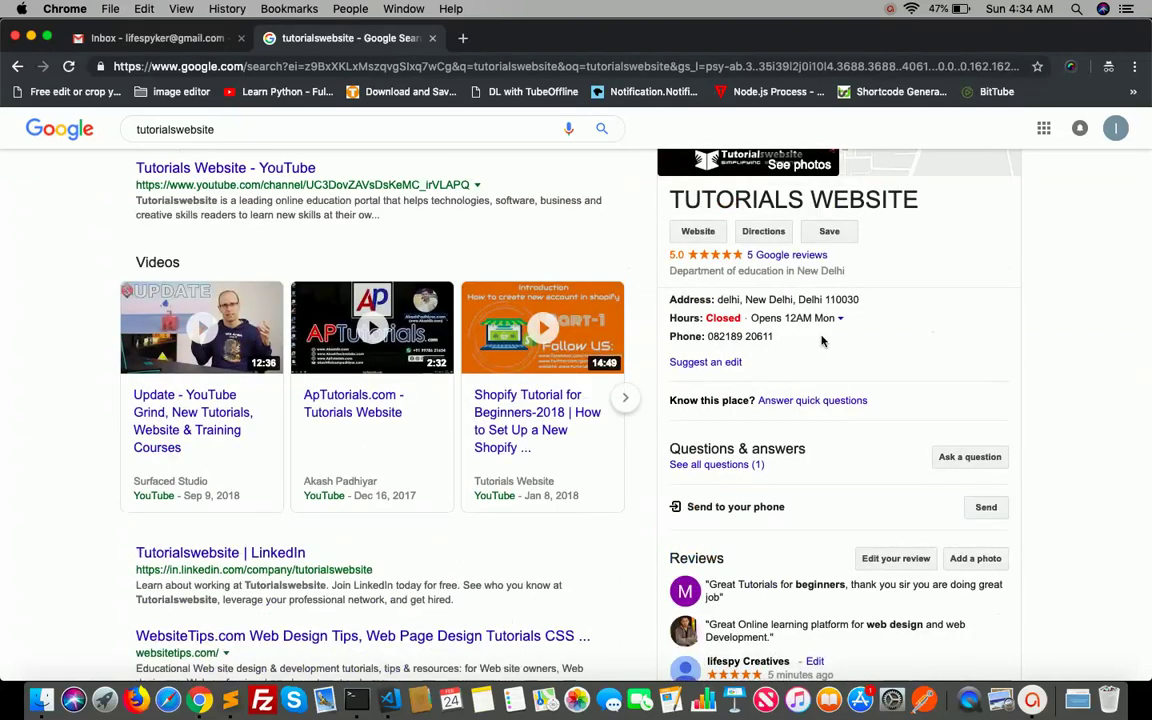
scroll(822, 342, "up", 1)
scroll(822, 342, "up", 3)
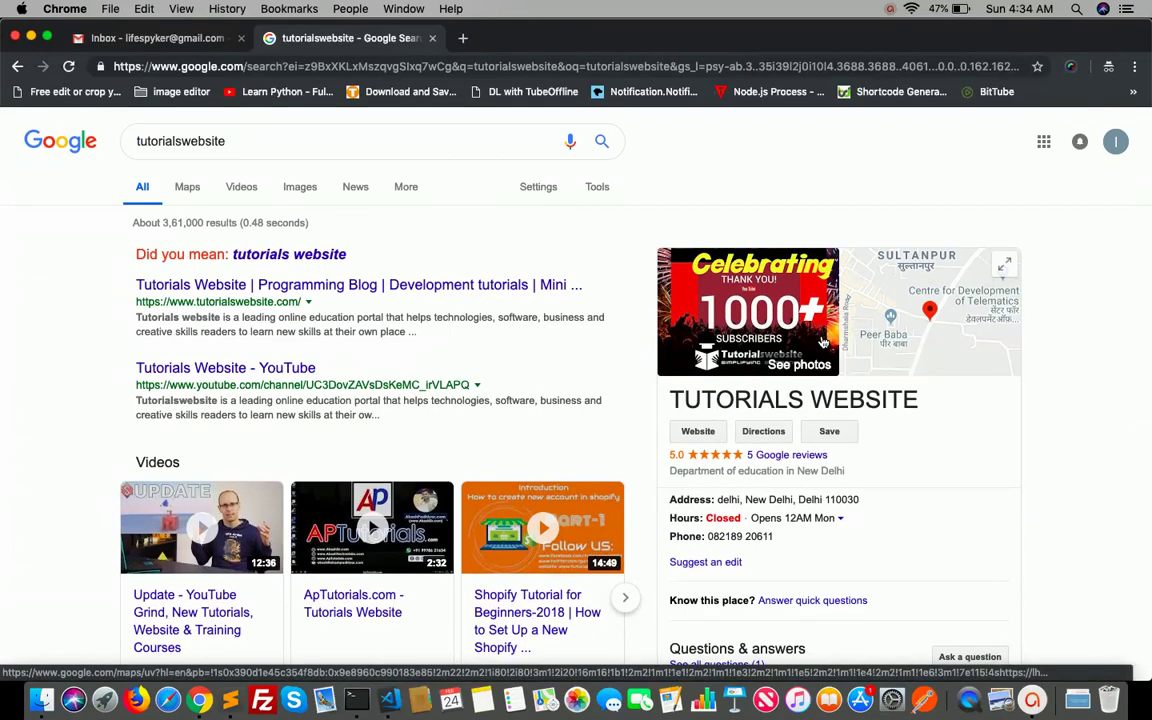
left_click(463, 40)
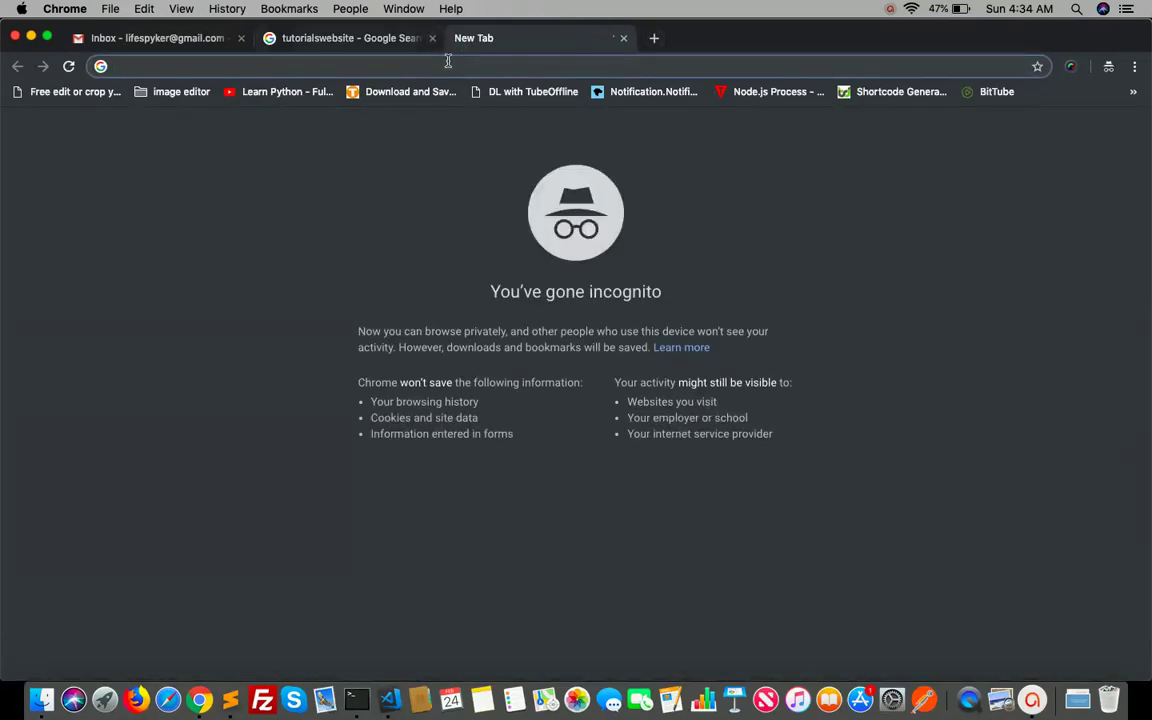
type("g")
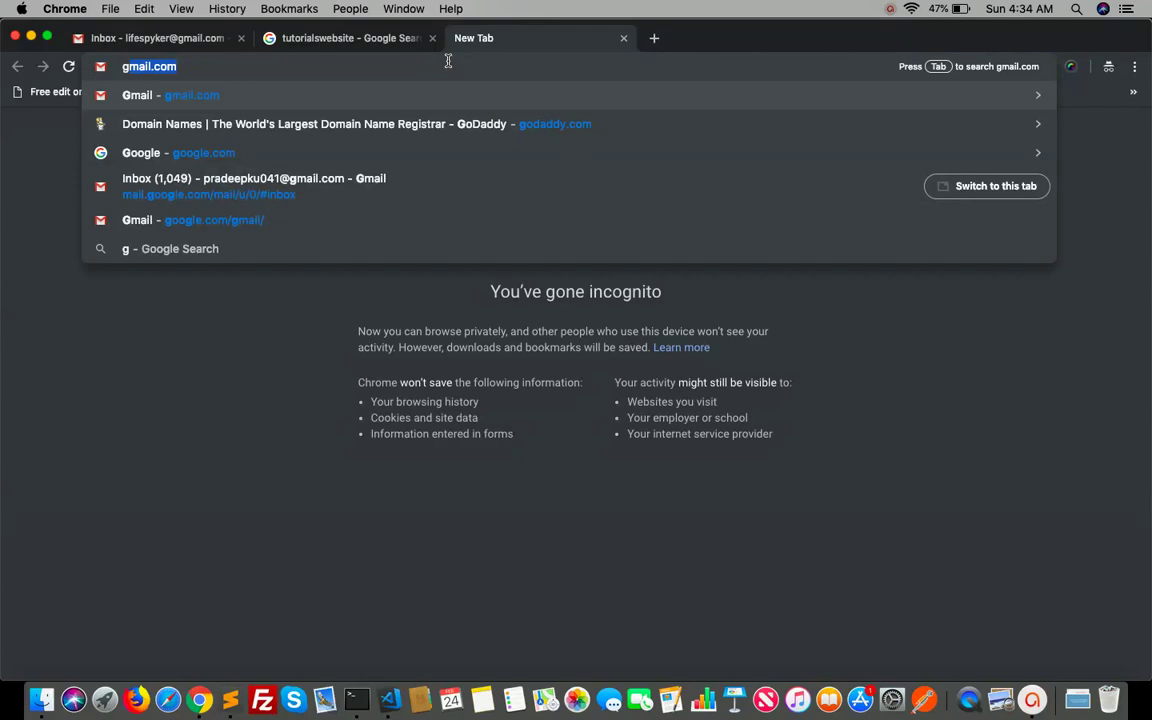
type("oogle ")
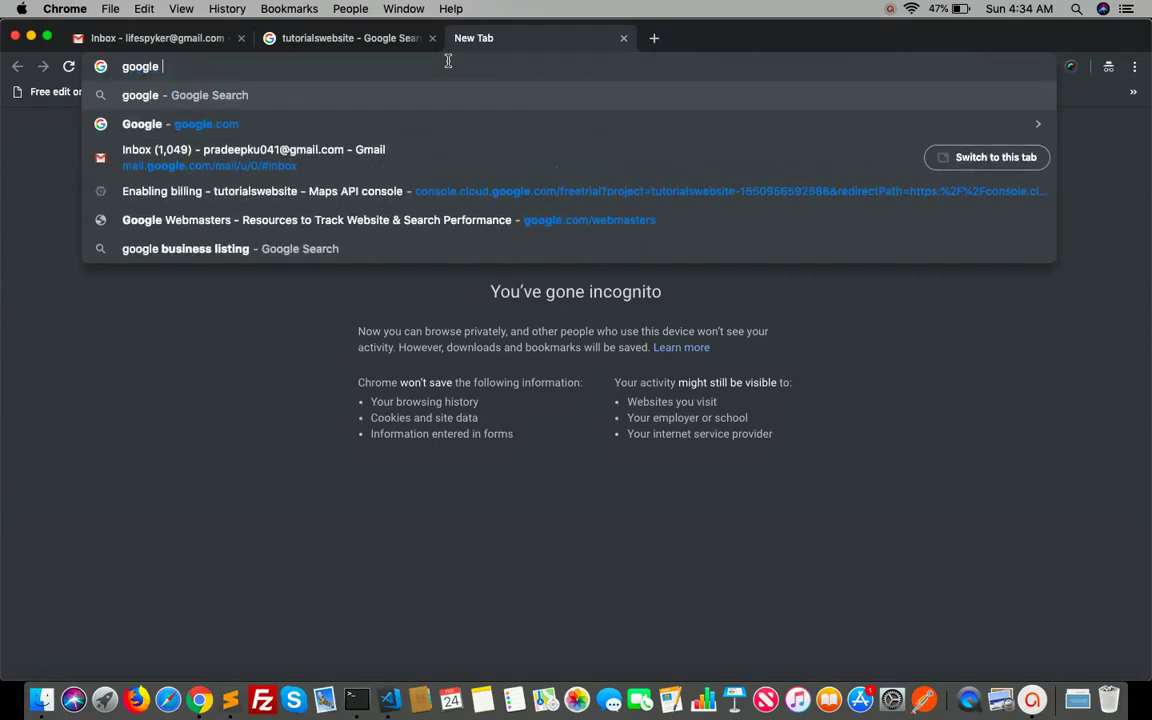
type("business")
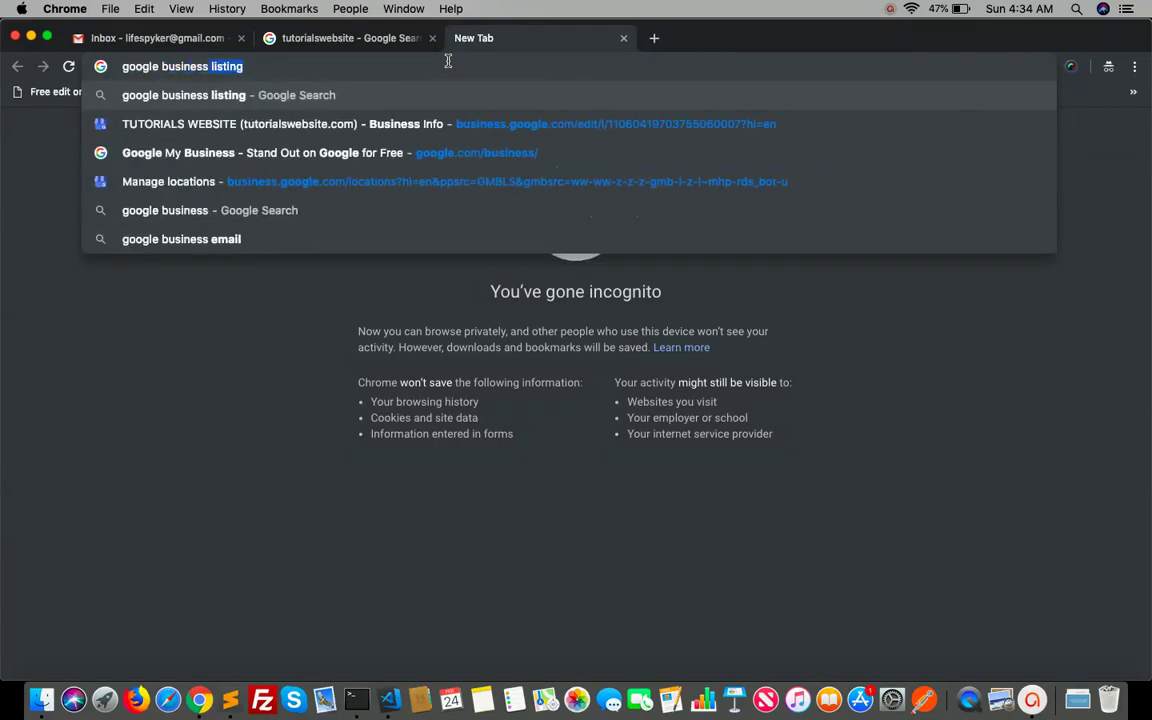
key("Return")
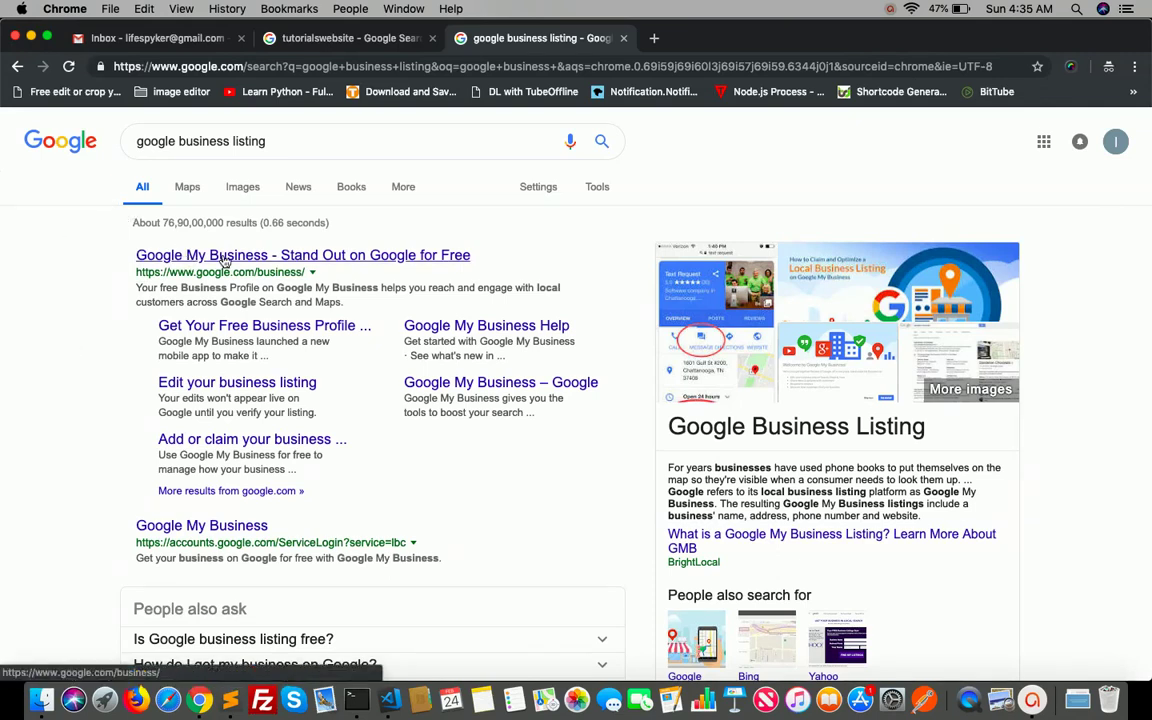
left_click(224, 260)
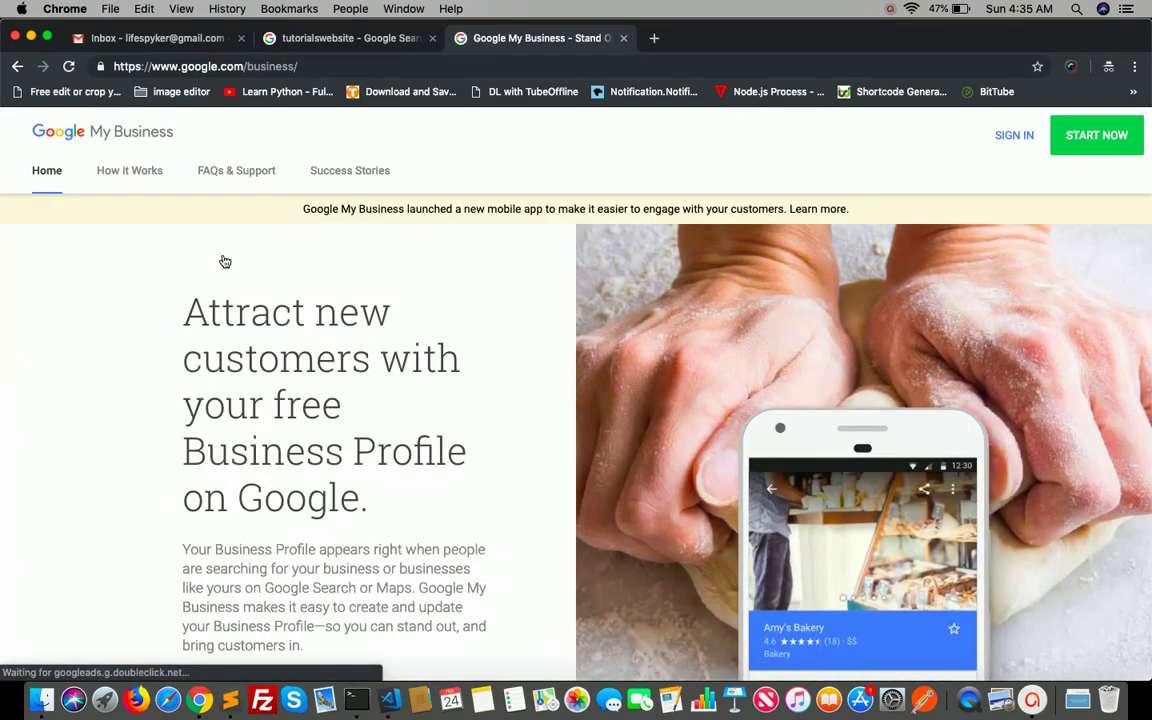
left_click(1007, 137)
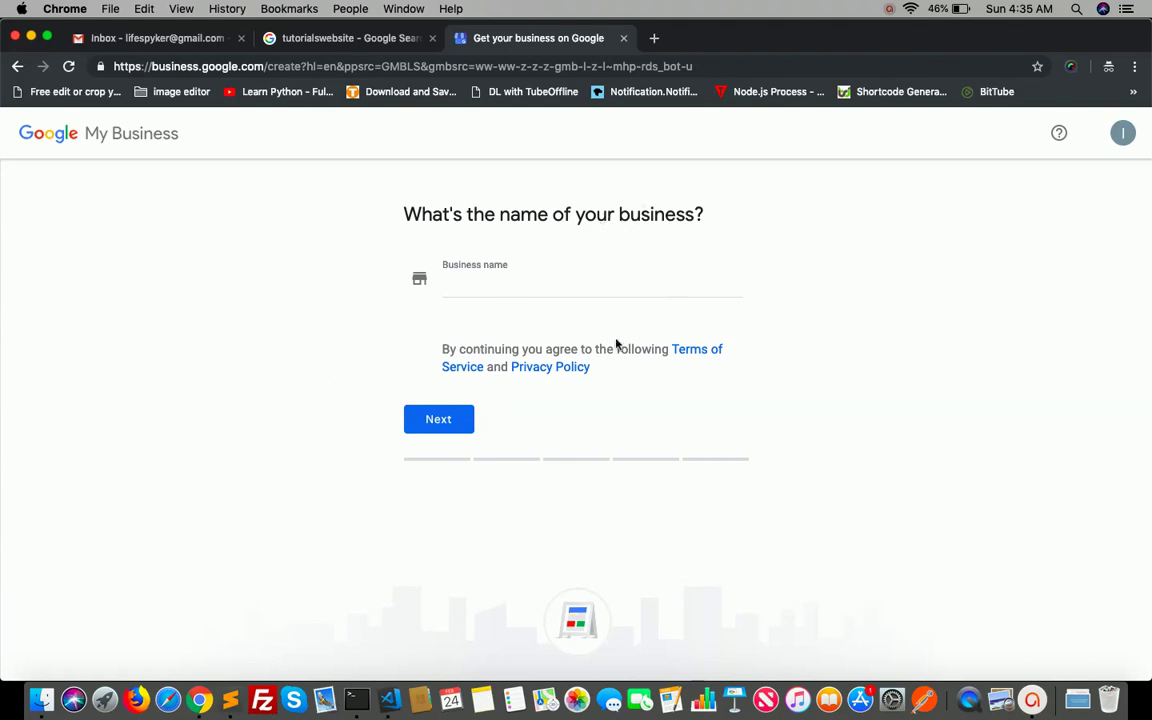
- Create the business under the name LifeSpy and continue to the location form
left_click(502, 283)
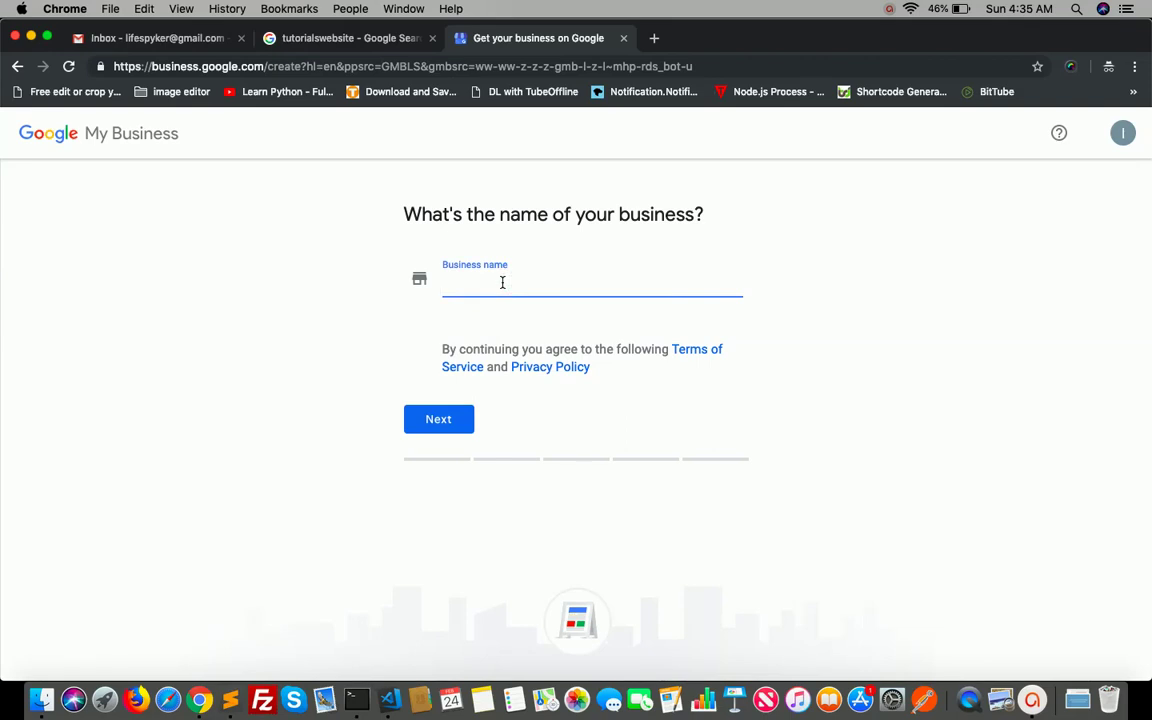
type("Life")
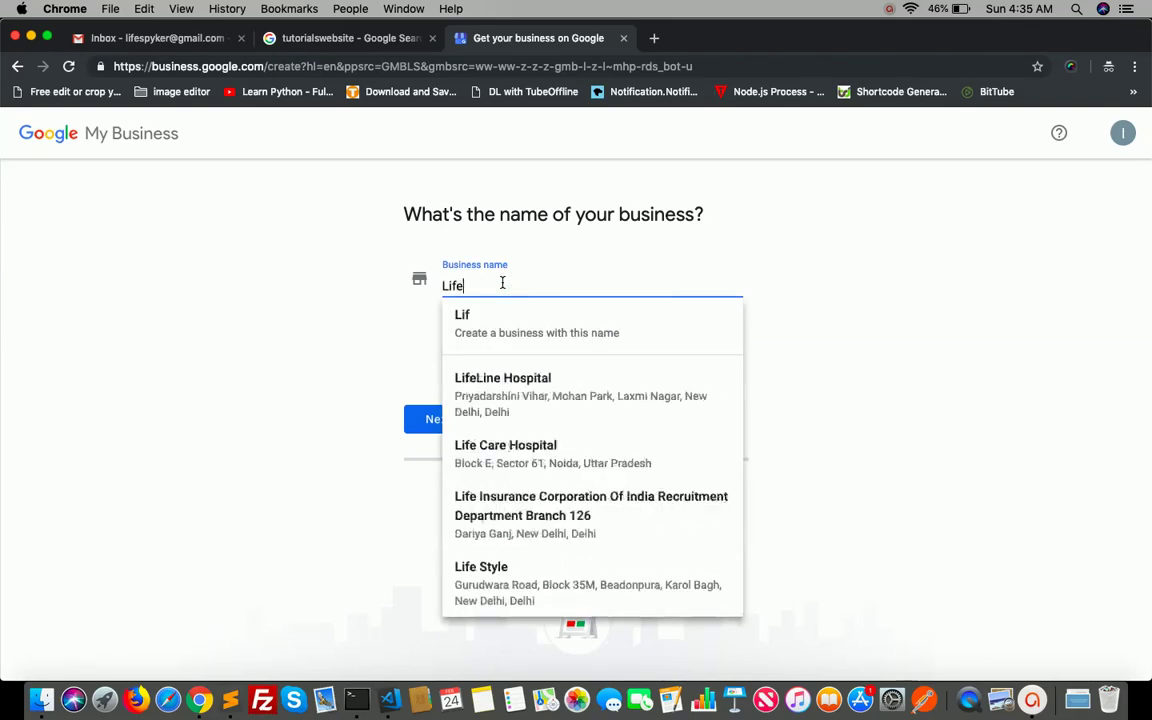
type("Spy")
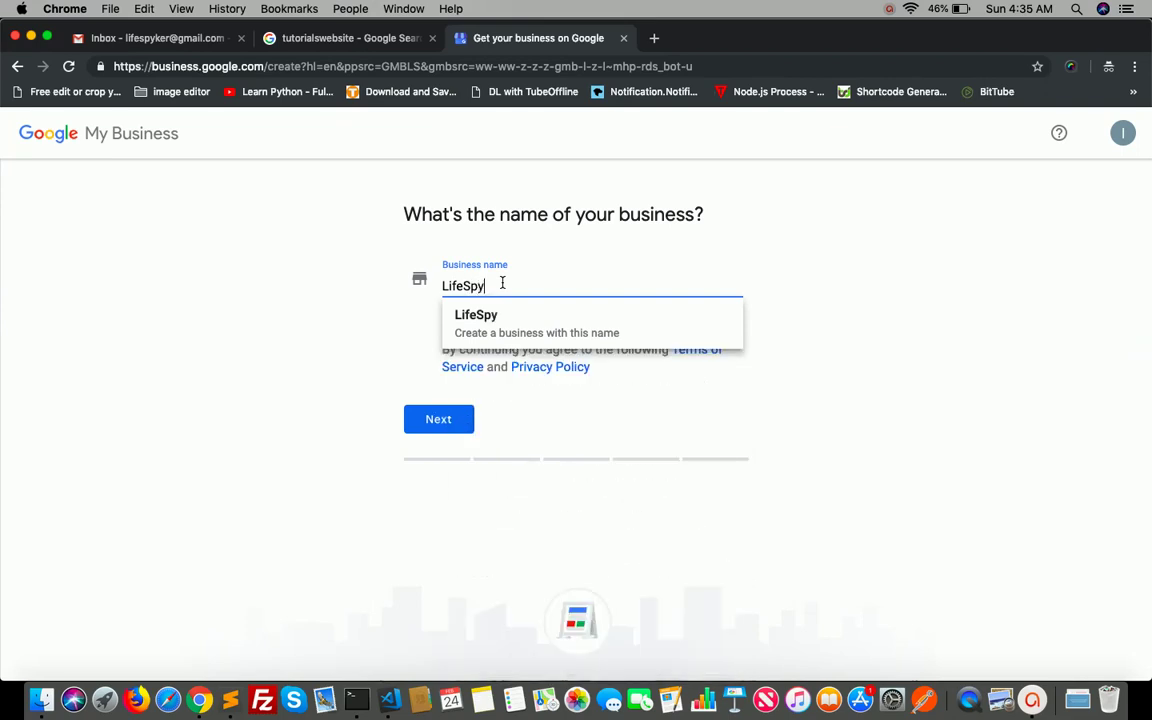
left_click(516, 328)
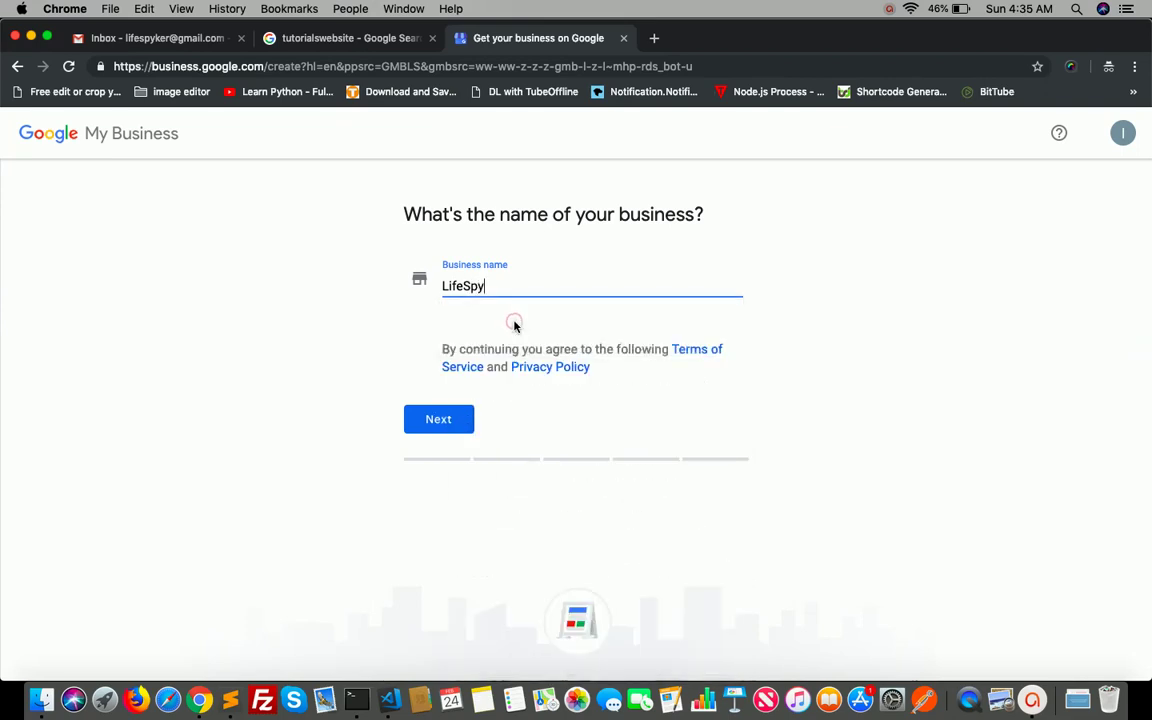
key("Left")
key("Left")
left_click(447, 420)
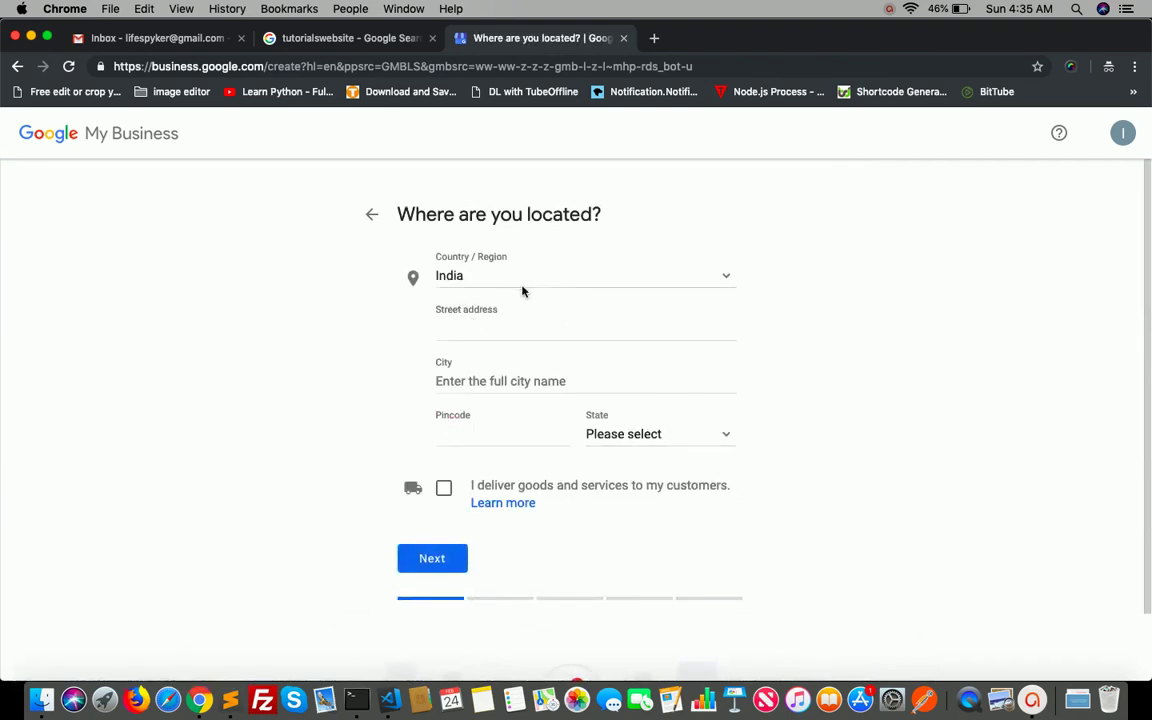
- Fill in the street address, city Delhi, a corrected pincode ending in 09, and state Delhi
left_click(483, 337)
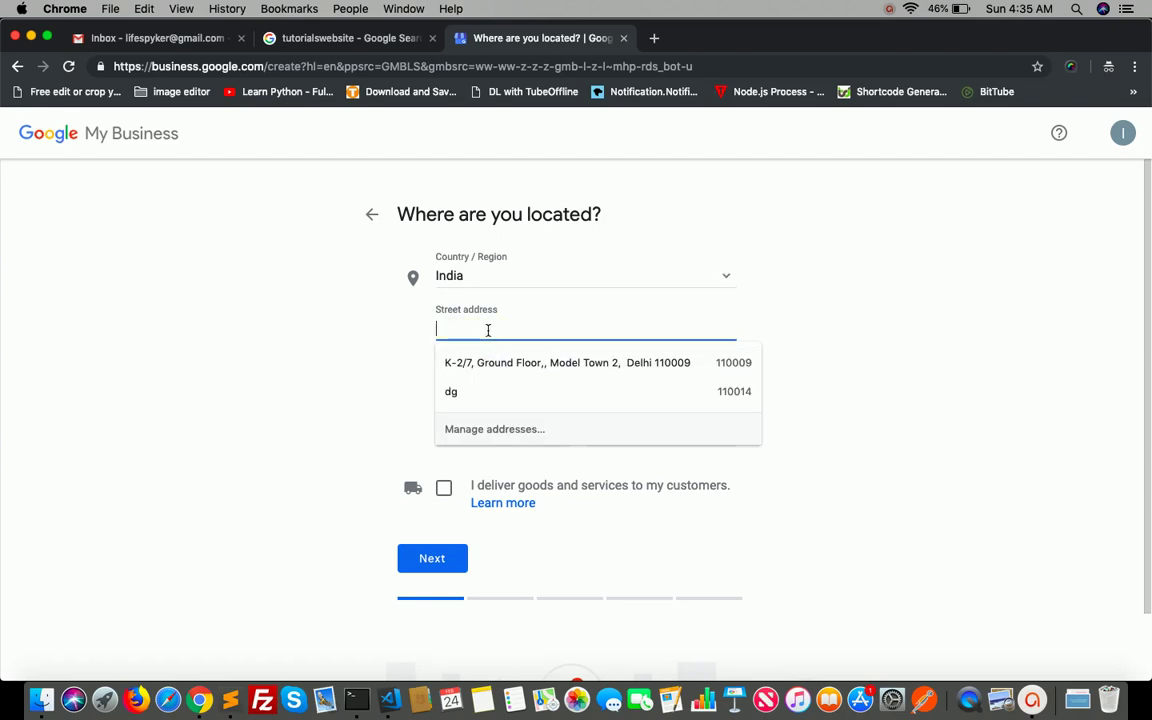
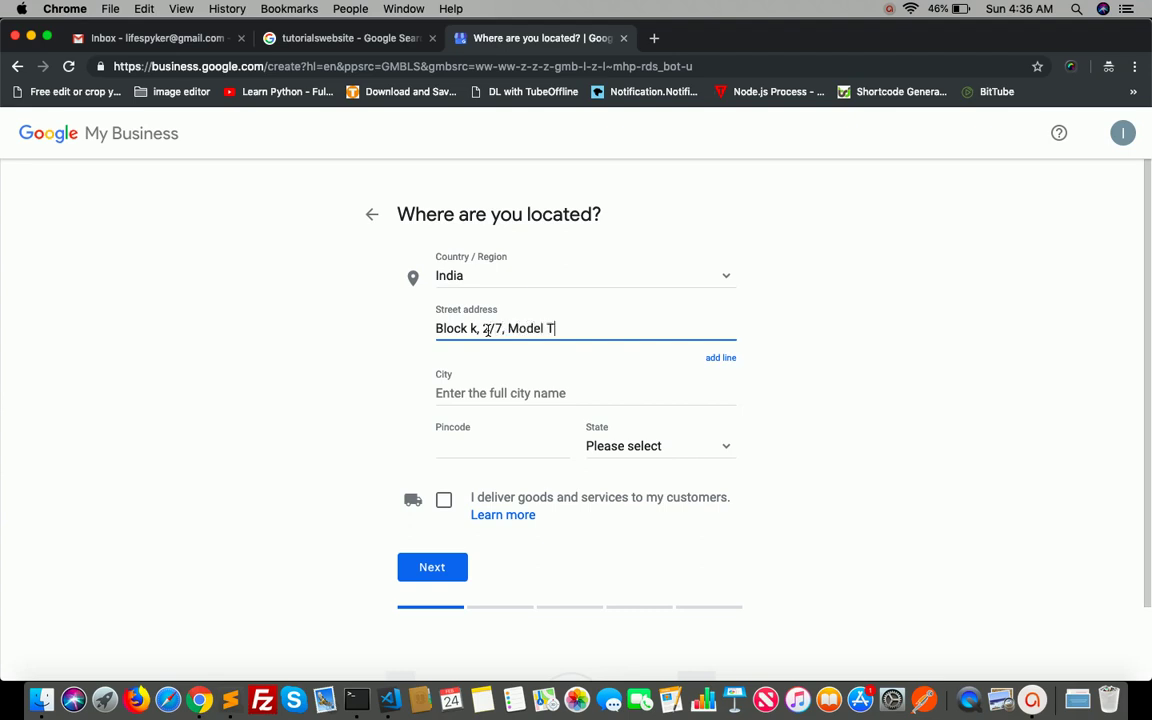
left_click(468, 390)
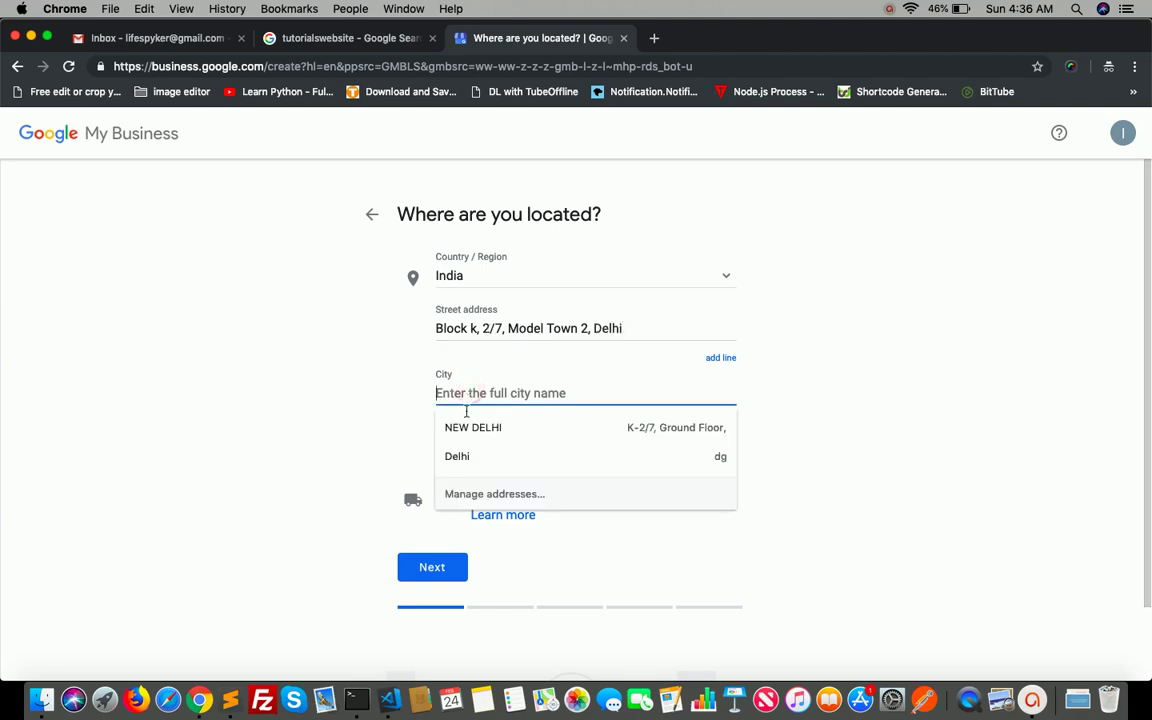
left_click(458, 455)
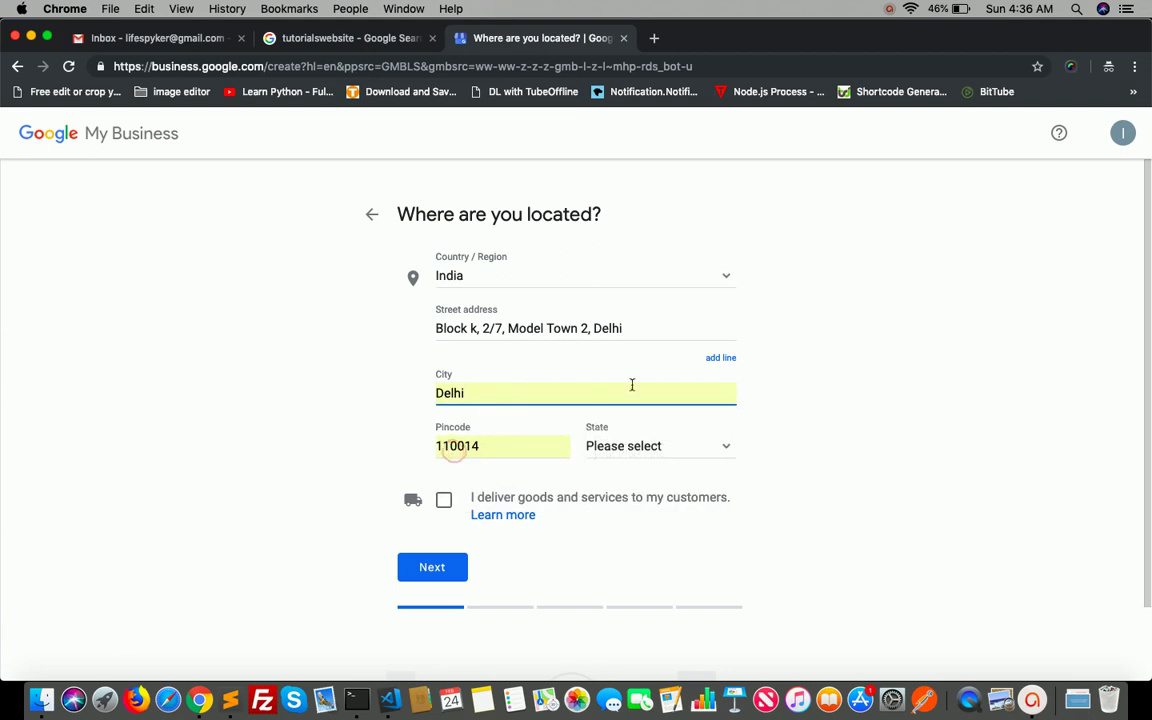
left_click(792, 400)
left_click(525, 442)
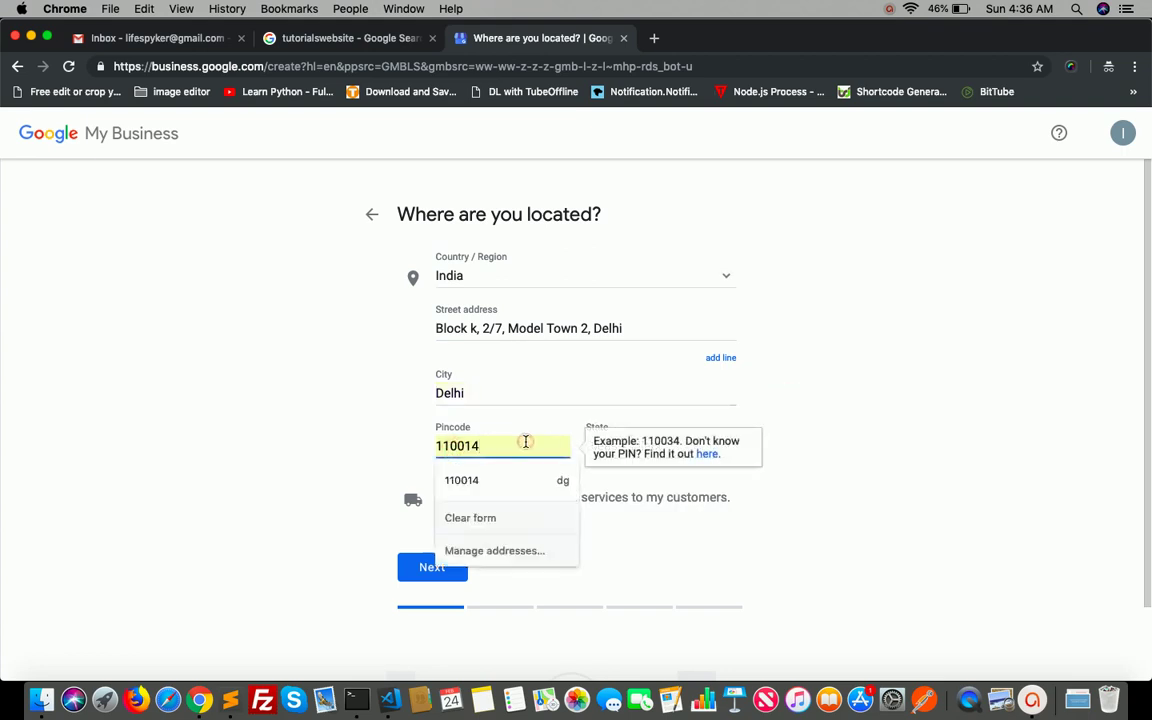
key("BackSpace")
key("BackSpace")
type("09")
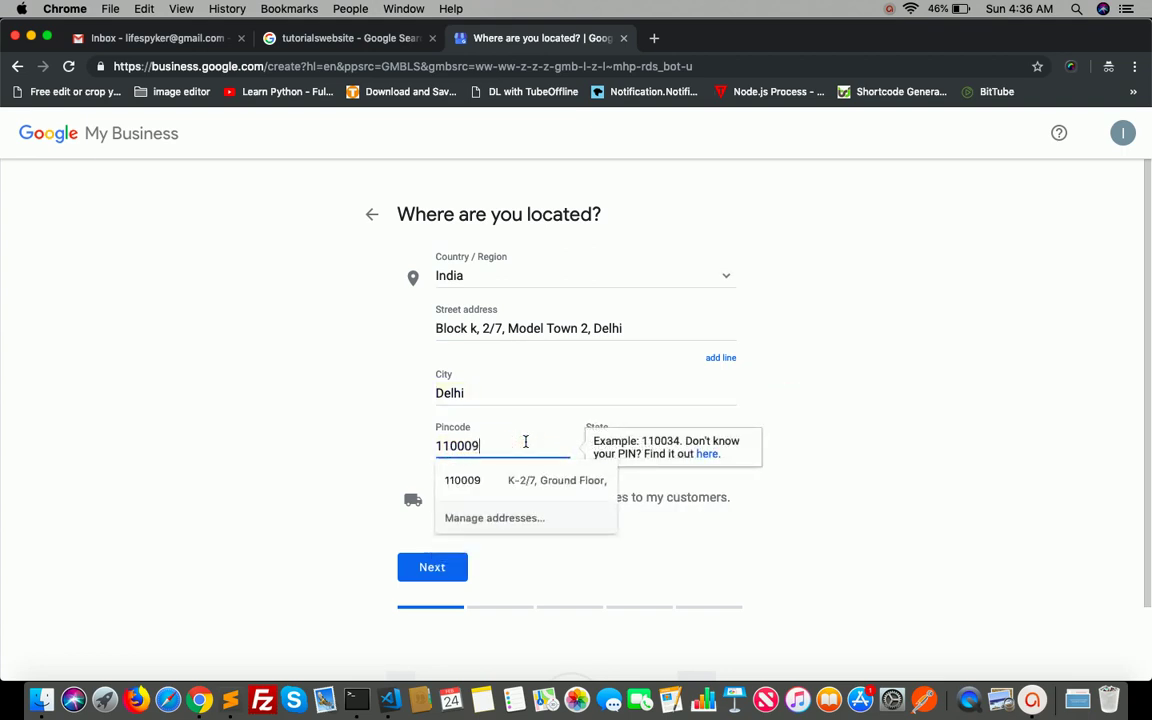
left_click(390, 457)
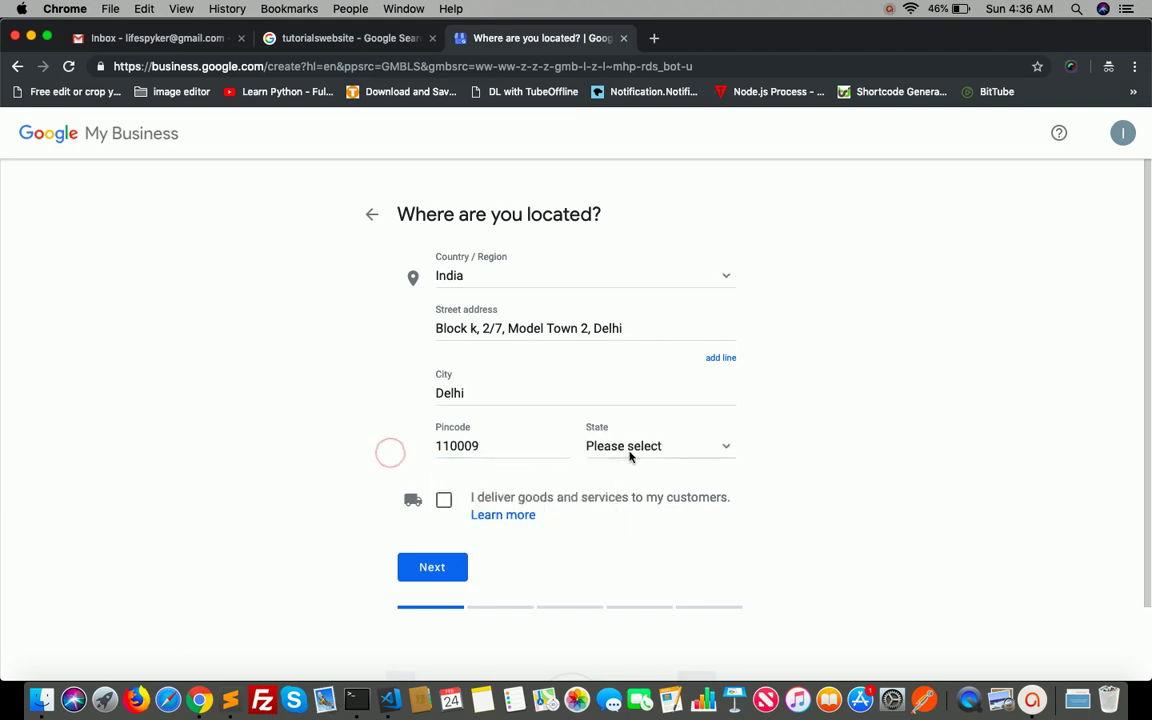
left_click(628, 455)
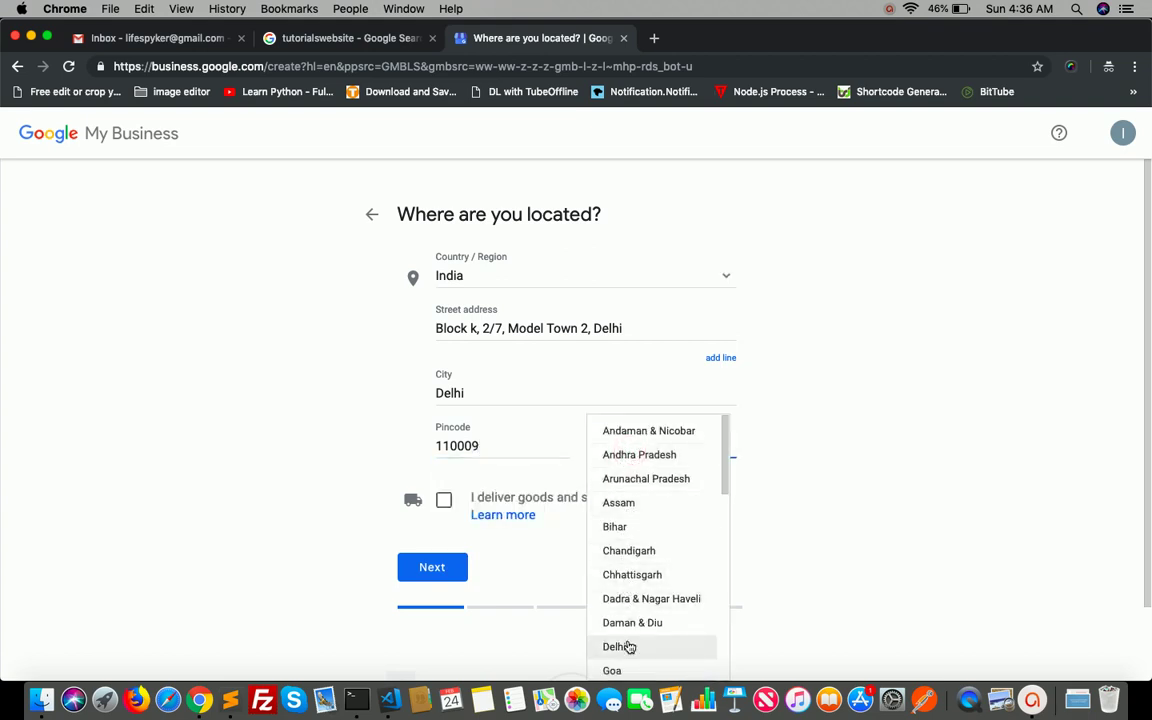
left_click(620, 647)
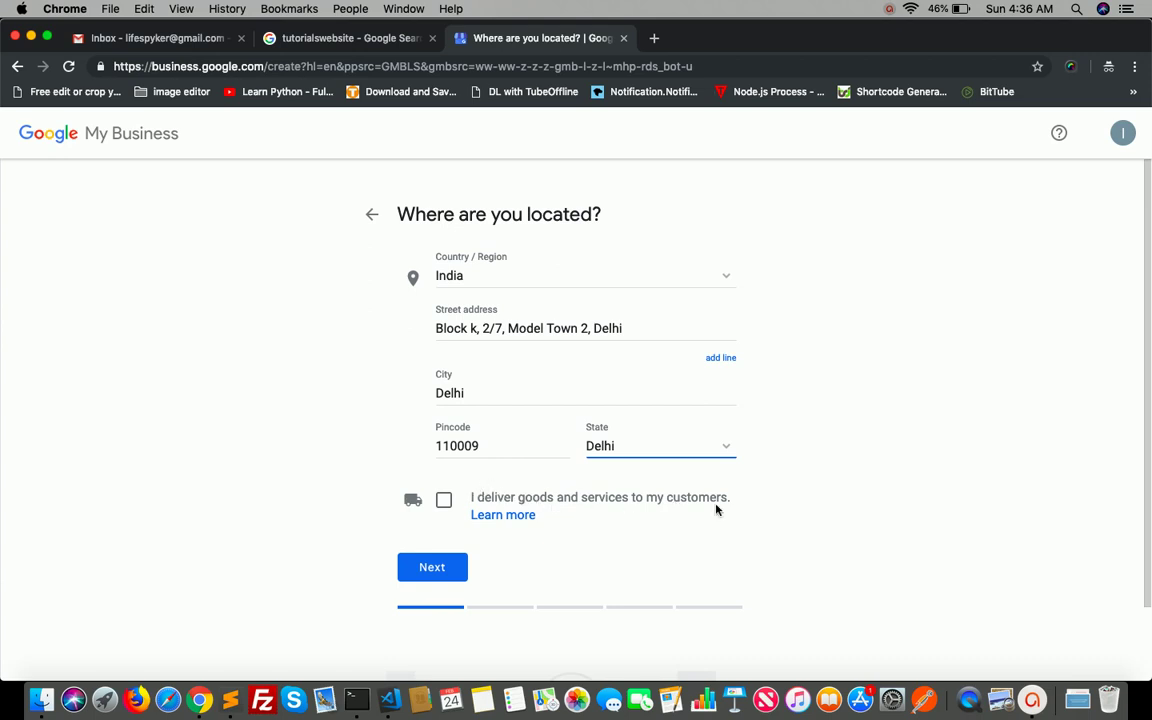
- Leave delivery and address hiding turned off, then submit the location
left_click(443, 500)
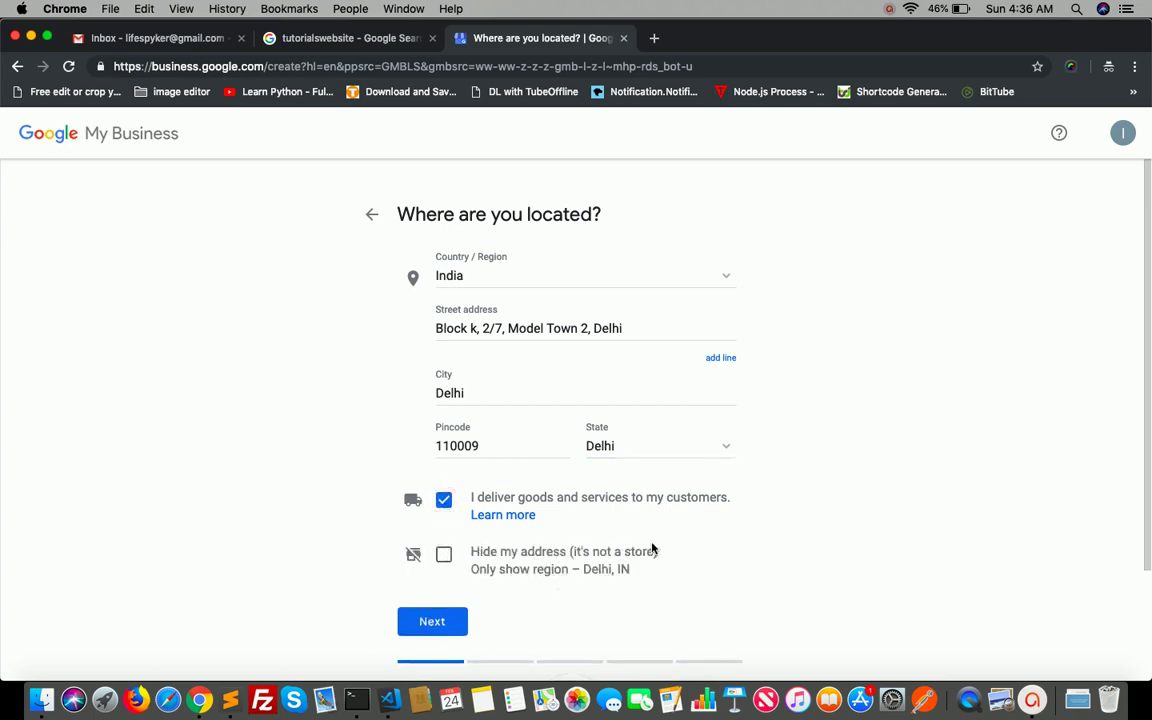
scroll(570, 584, "down", 2)
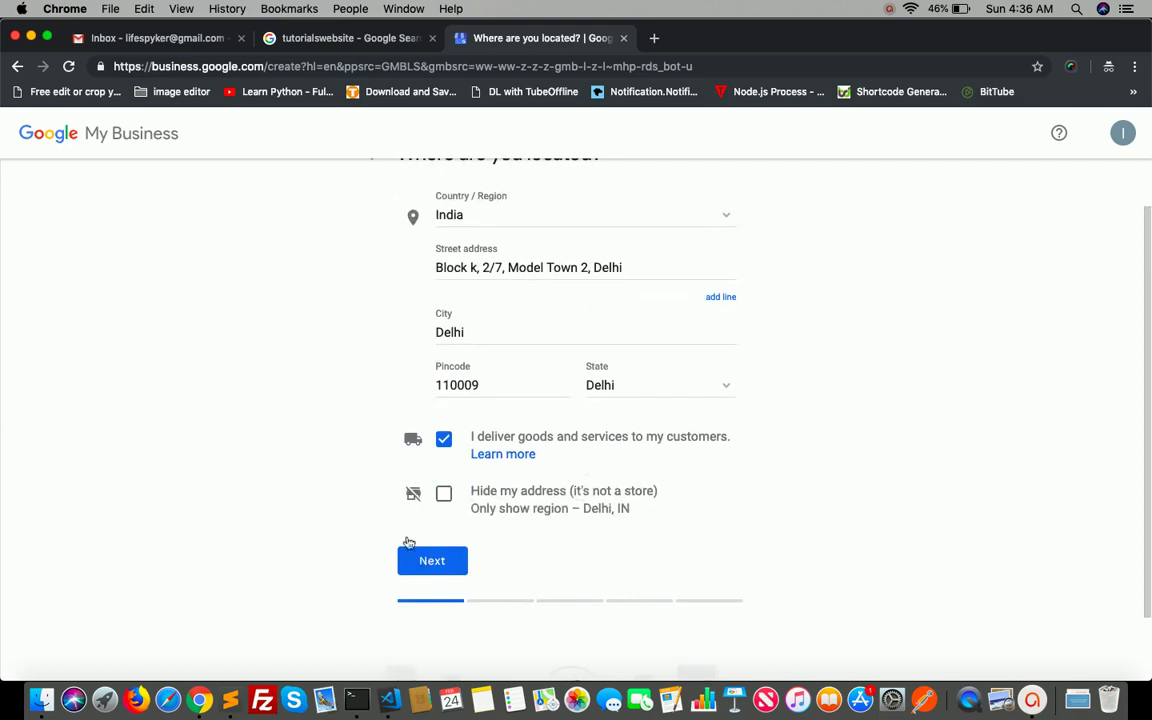
left_click(444, 494)
left_click(444, 494)
left_click(445, 438)
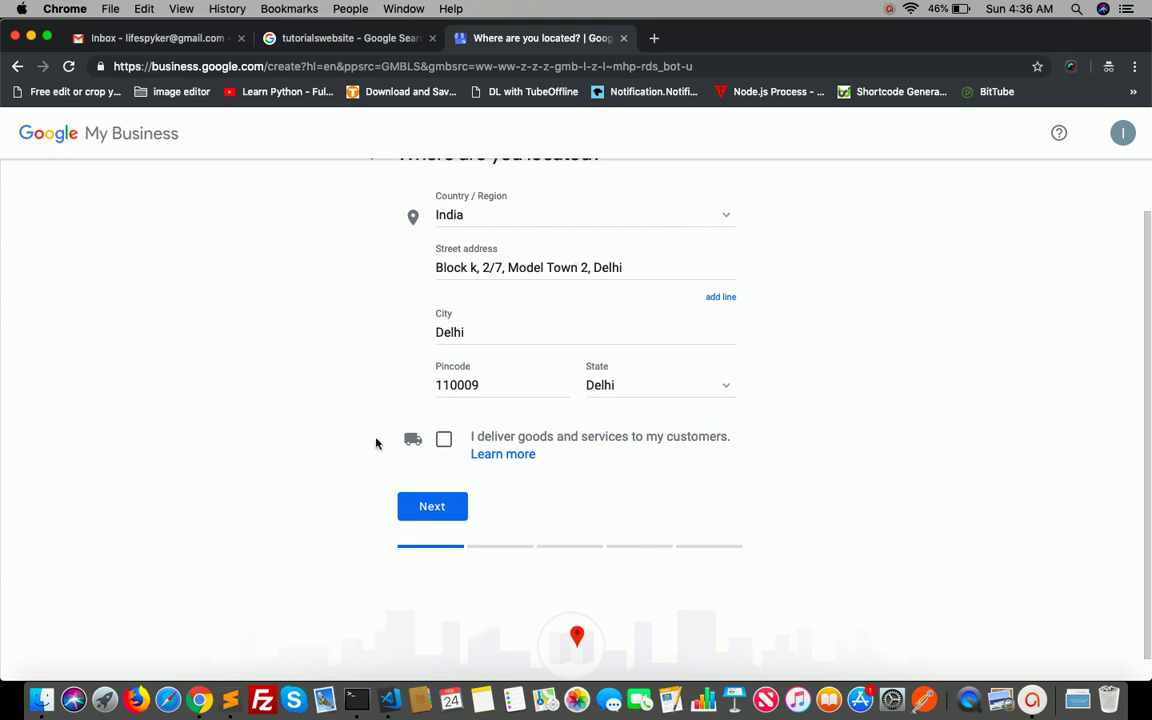
scroll(377, 442, "down", 1)
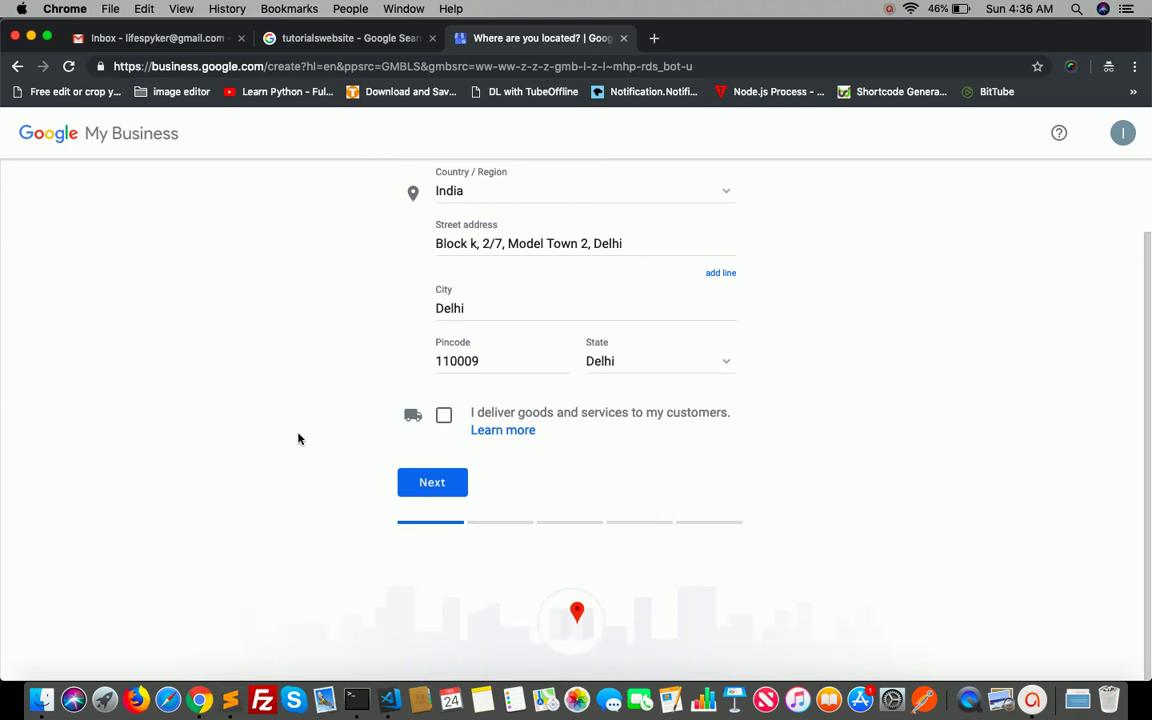
left_click(432, 486)
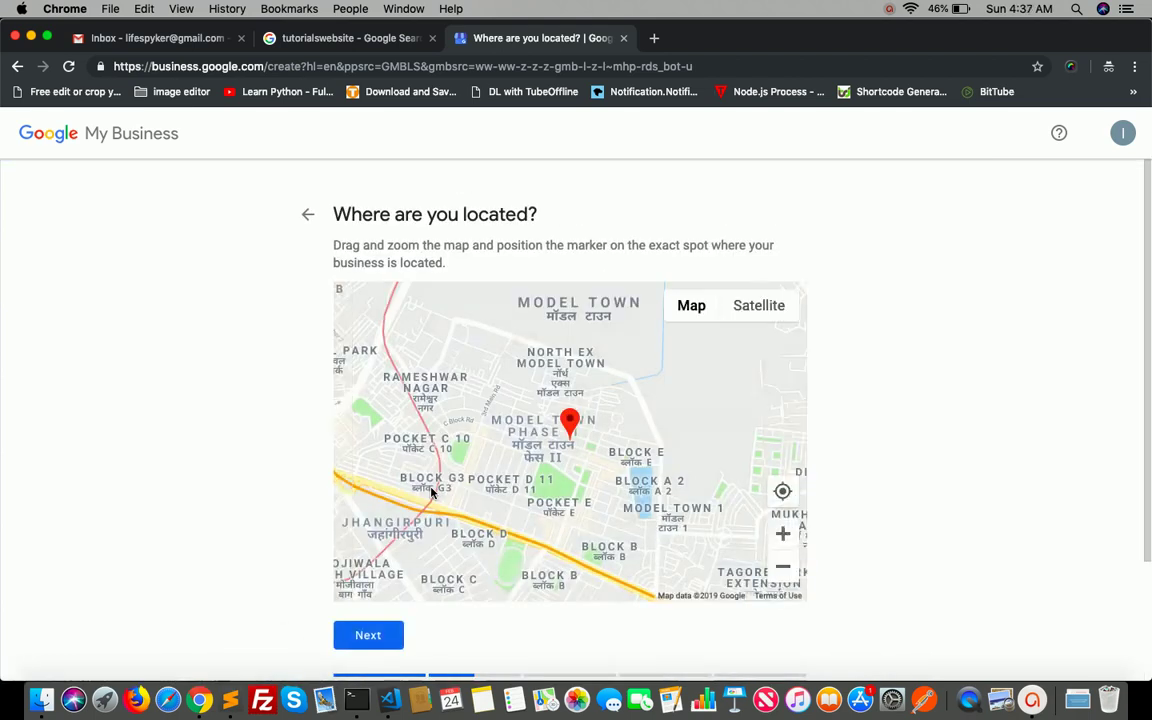
- Nudge the red marker onto the exact Model Town spot and confirm the location
scroll(810, 417, "down", 1)
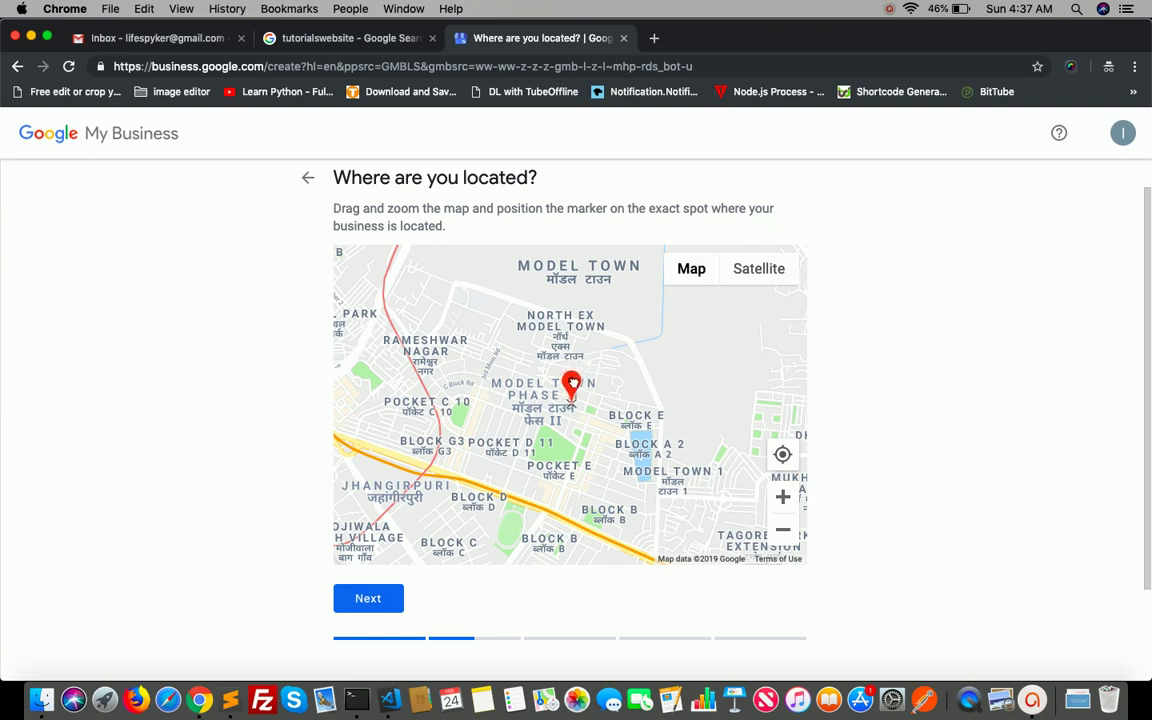
left_click_drag(573, 382, 575, 387)
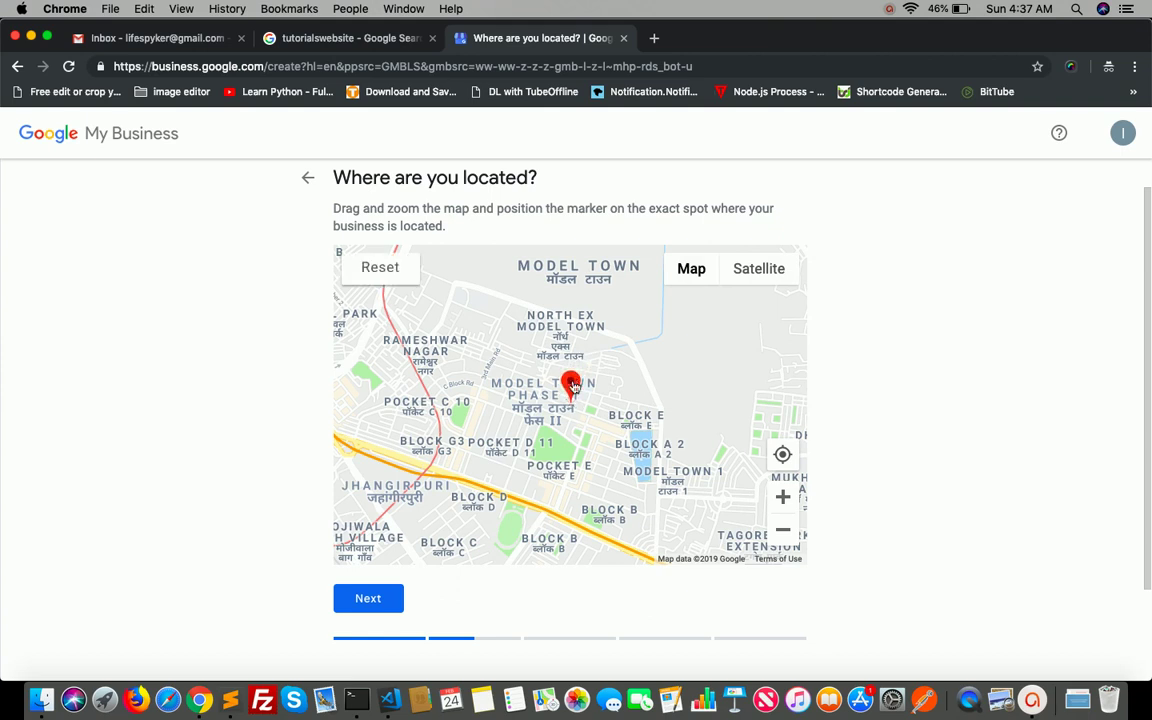
left_click(391, 602)
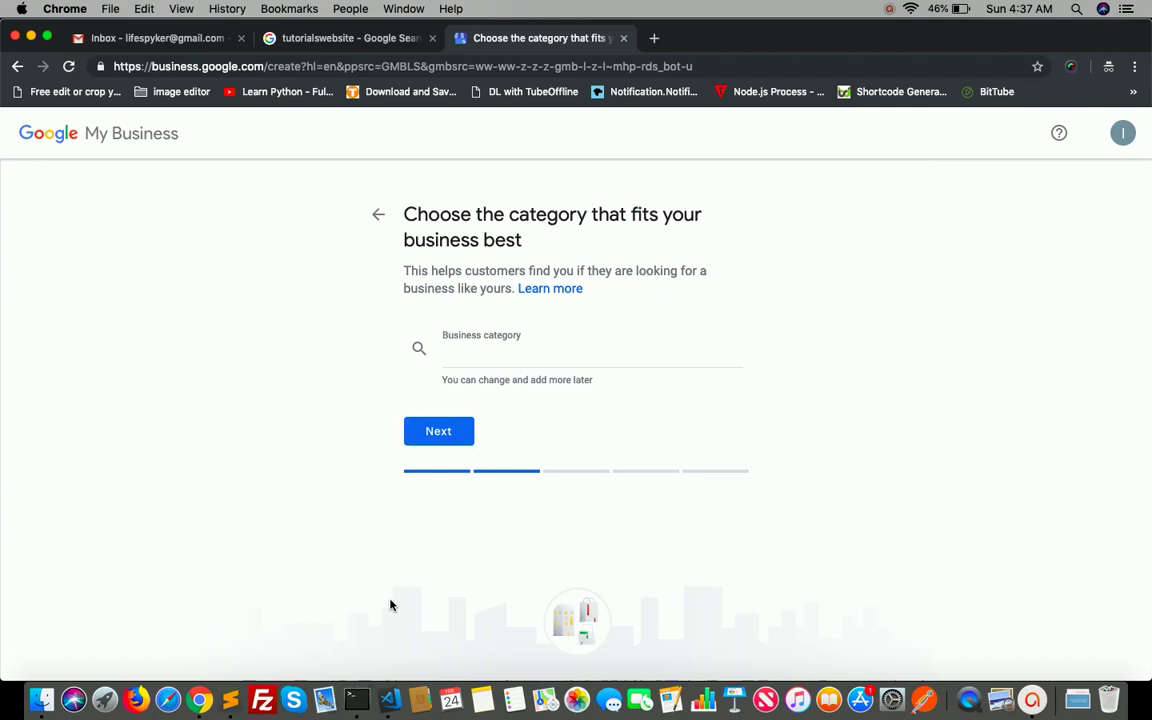
- Try the category search terms blogging, business, educ and new
left_click(581, 358)
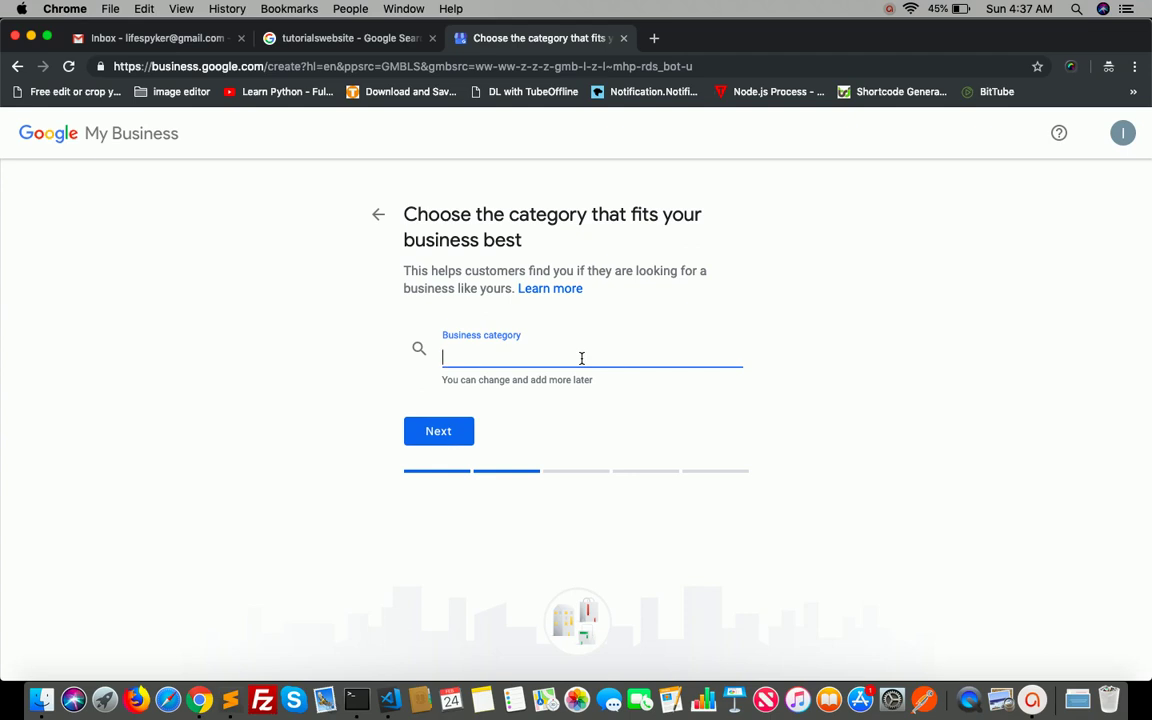
type("blo")
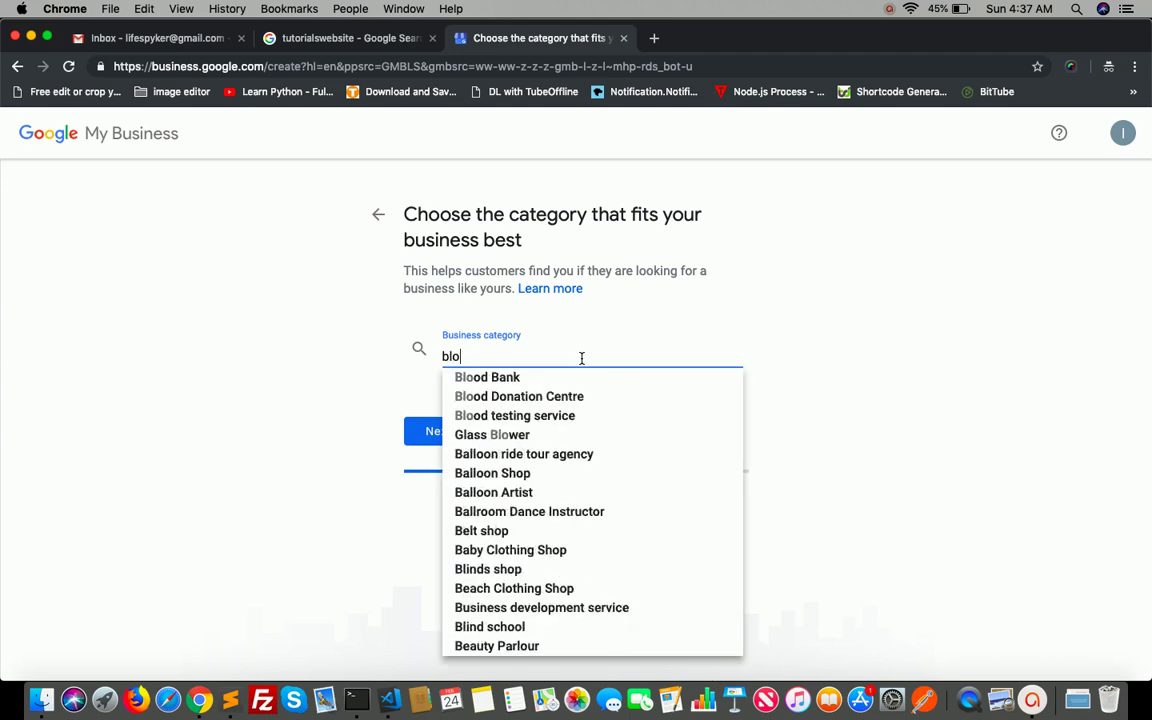
type("g")
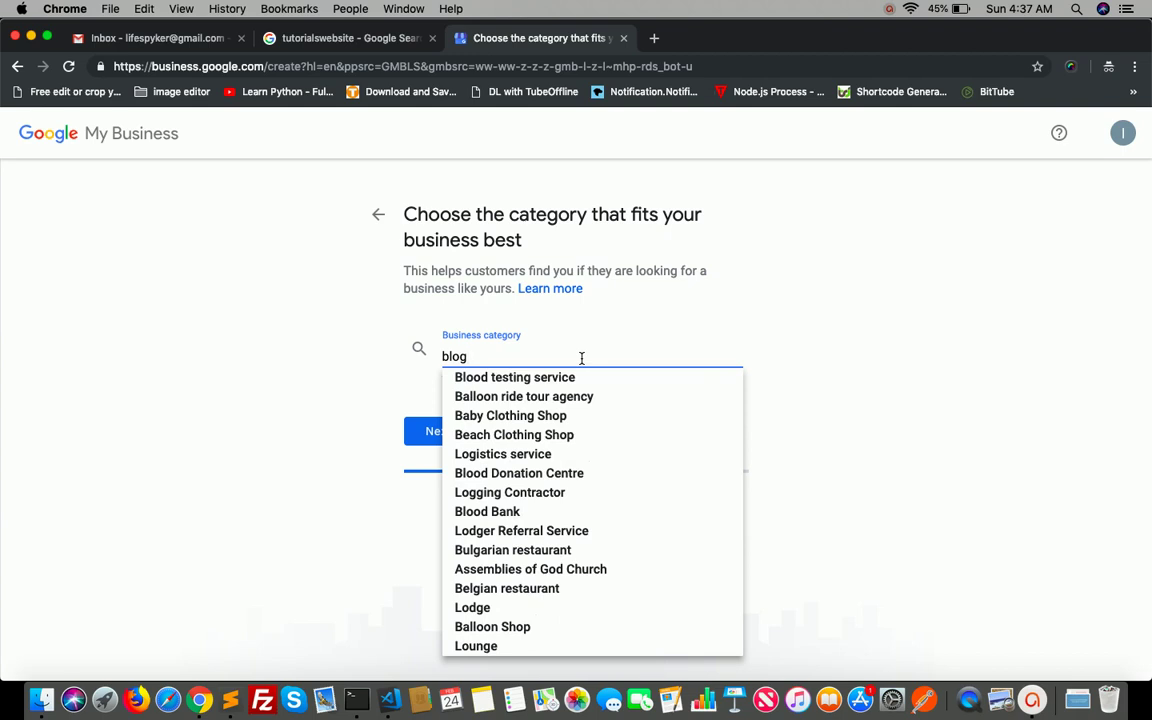
type("ging")
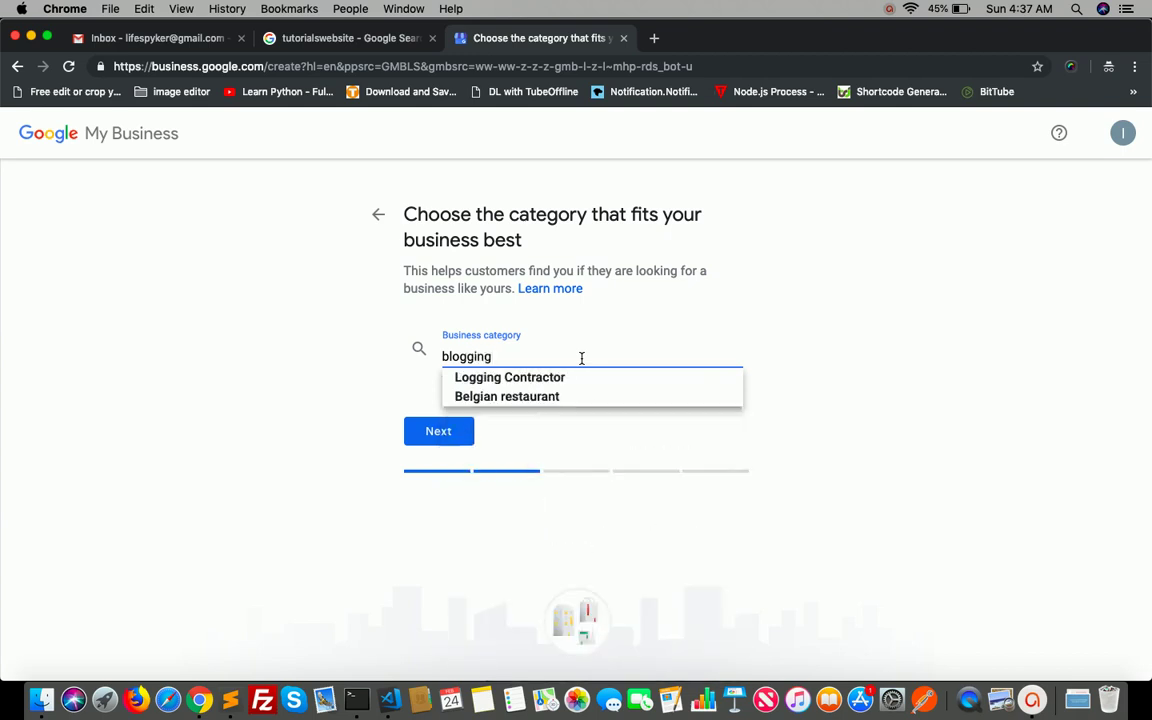
key("BackSpace")
key("BackSpace")
key("BackSpace")
key("BackSpace")
key("BackSpace")
key("BackSpace")
key("BackSpace")
key("BackSpace")
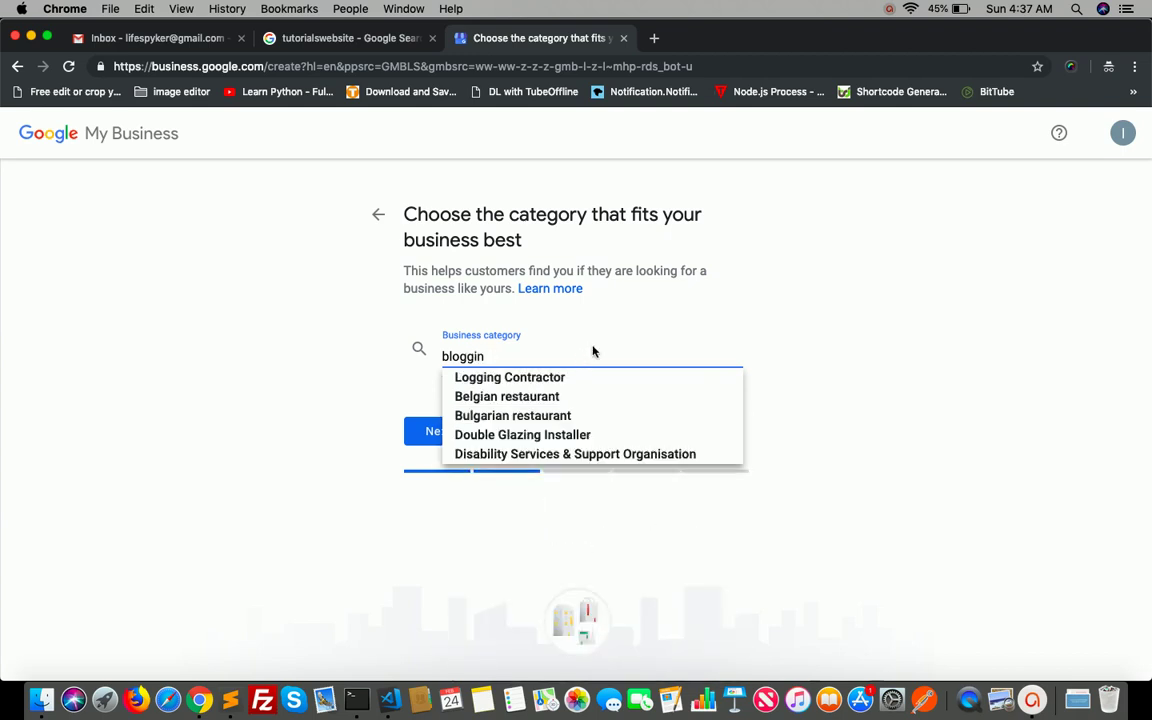
type("b")
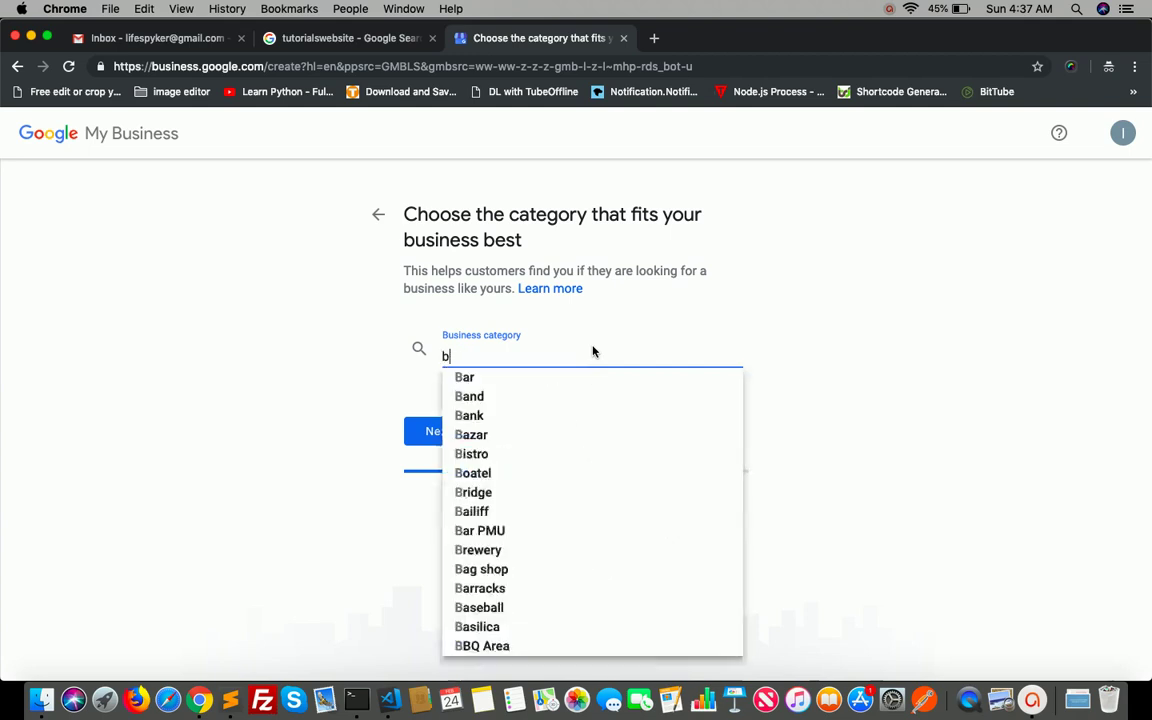
type("usin")
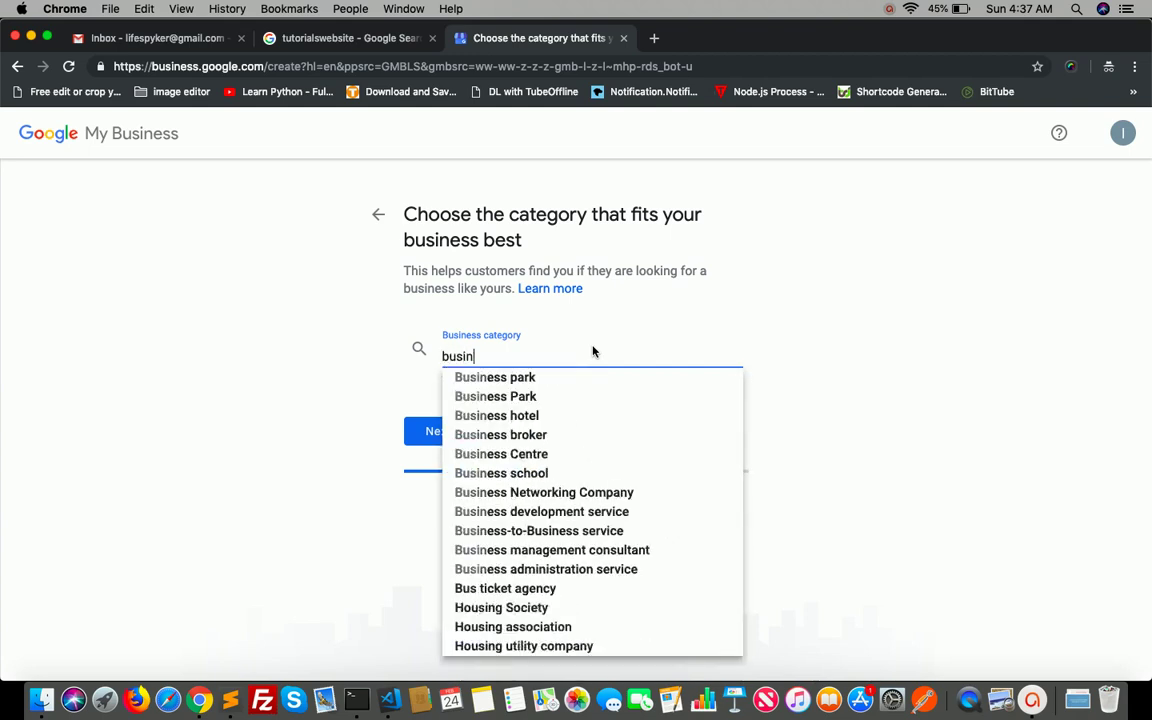
type("ess")
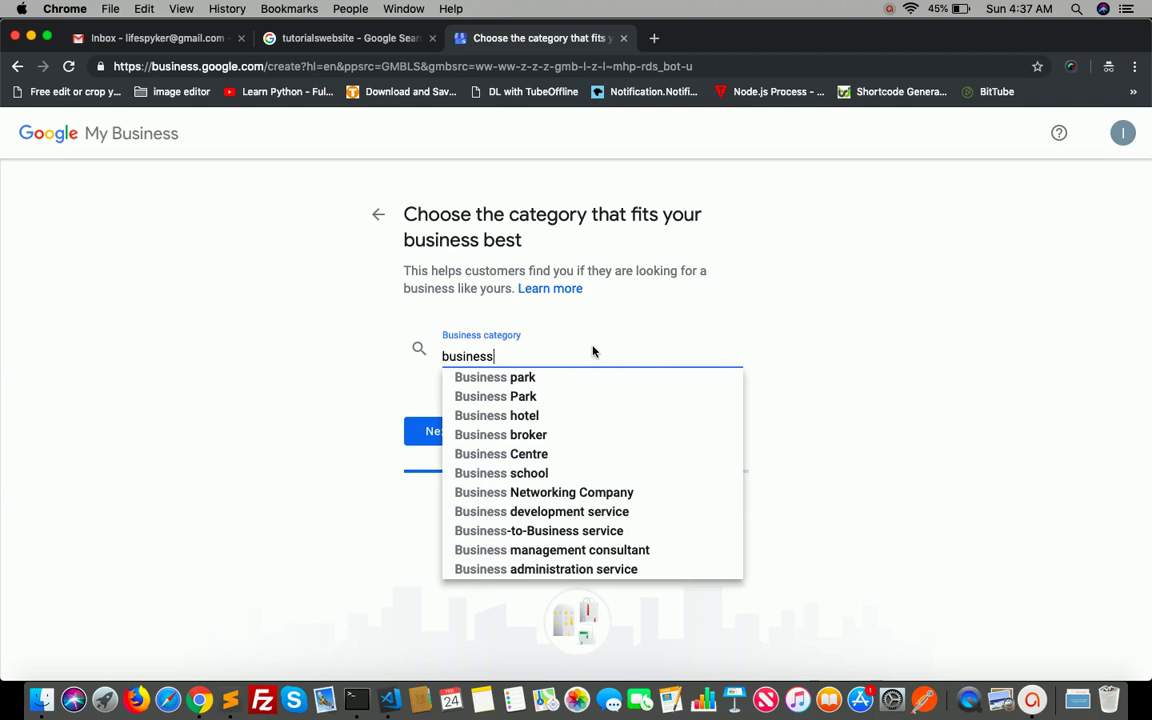
key("Down")
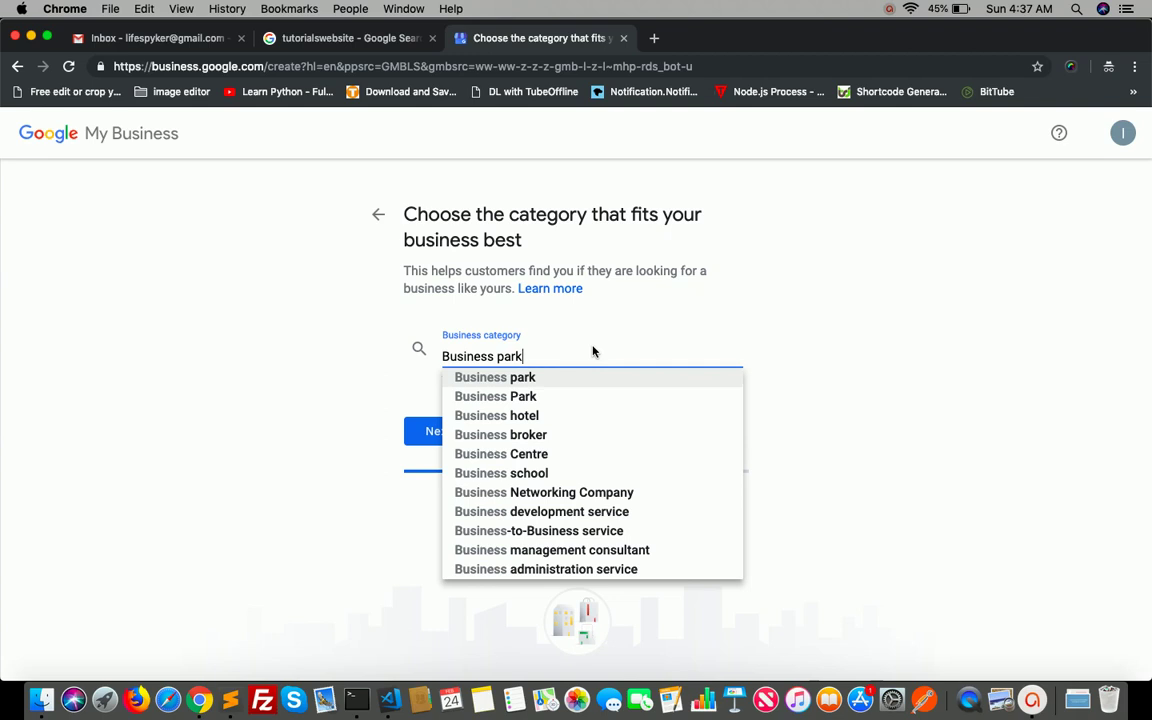
key("Down")
key("Down")
key("Down")
key("Down")
key("Down")
key("Down")
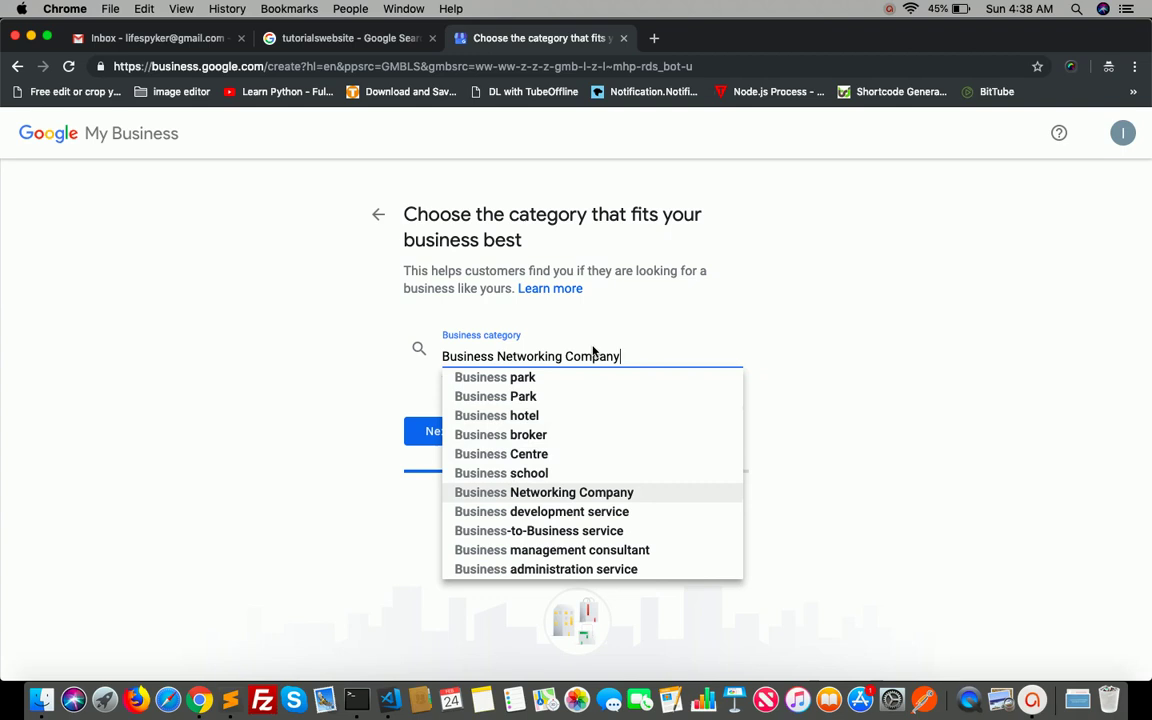
key("BackSpace")
key("BackSpace")
key("BackSpace")
key("BackSpace")
key("BackSpace")
key("BackSpace")
key("BackSpace")
key("BackSpace")
key("BackSpace")
key("BackSpace")
key("BackSpace")
key("BackSpace")
key("BackSpace")
key("BackSpace")
key("BackSpace")
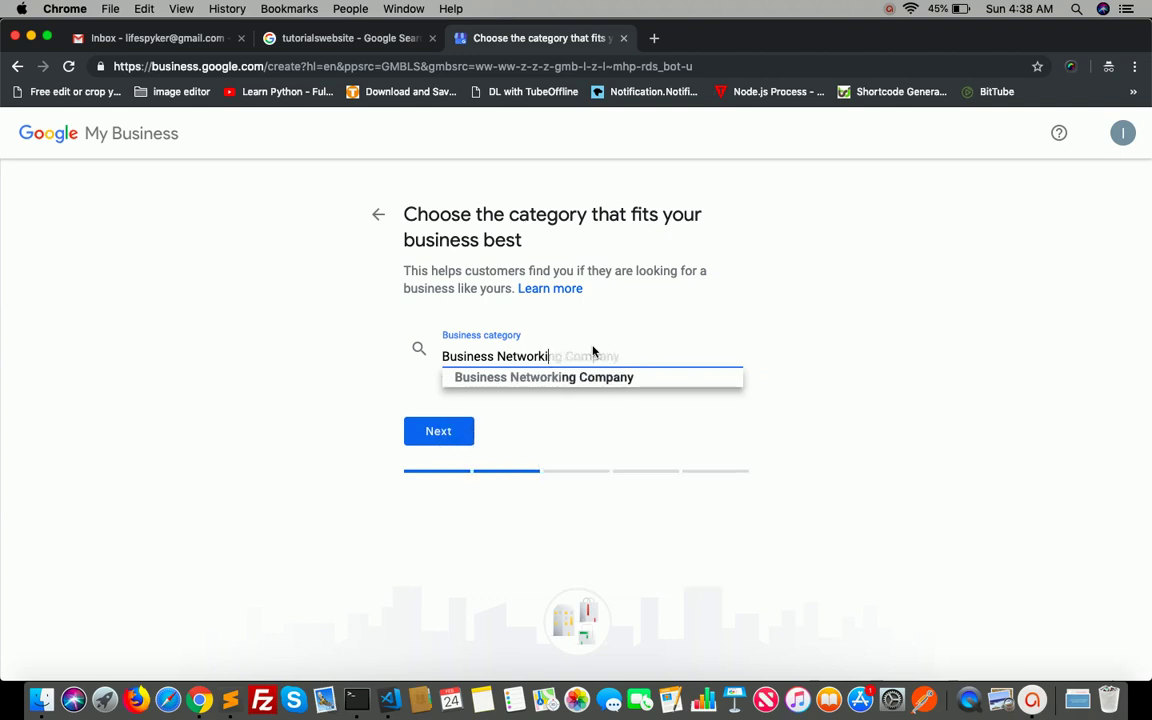
key("BackSpace")
key("BackSpace")
key("BackSpace")
key("BackSpace")
key("BackSpace")
key("BackSpace")
key("BackSpace")
key("BackSpace")
key("BackSpace")
key("BackSpace")
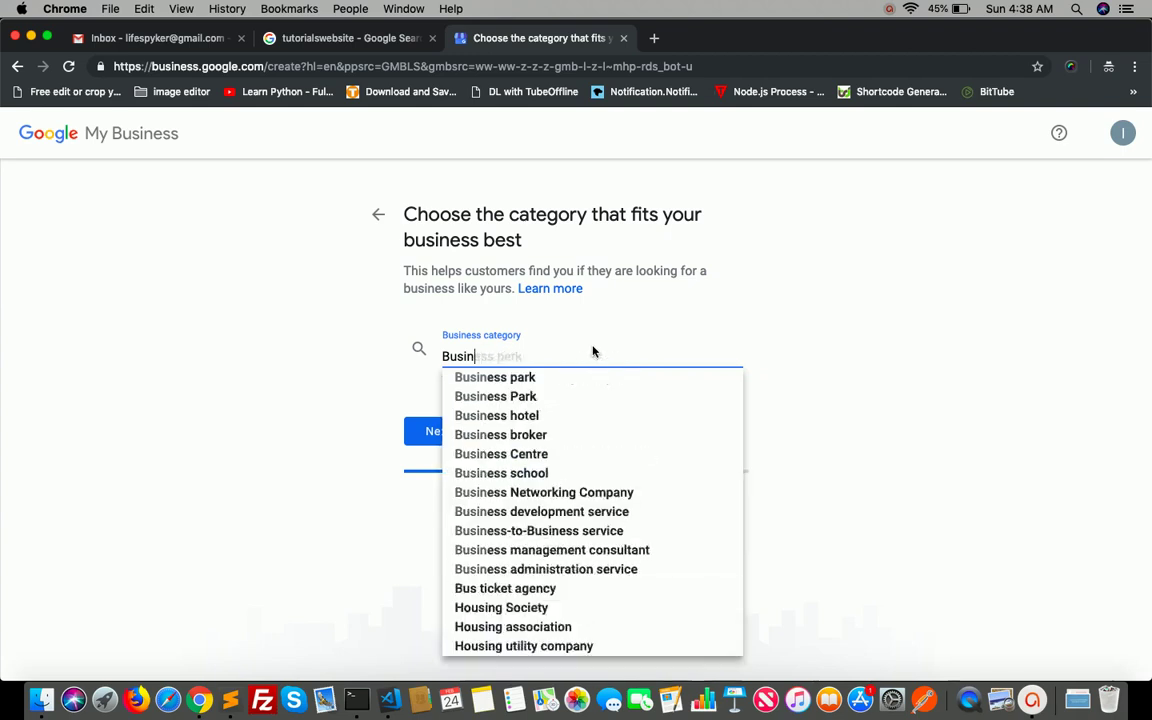
key("BackSpace")
key("BackSpace")
type("educ")
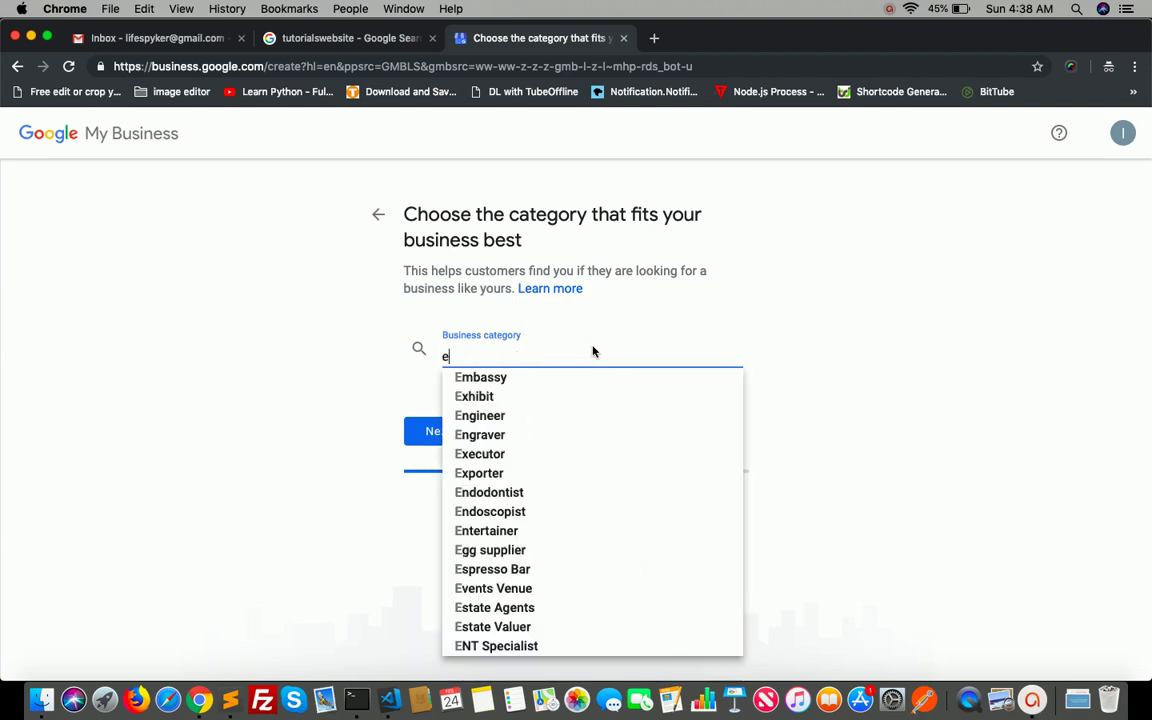
key("BackSpace")
key("BackSpace")
key("BackSpace")
key("BackSpace")
type("new")
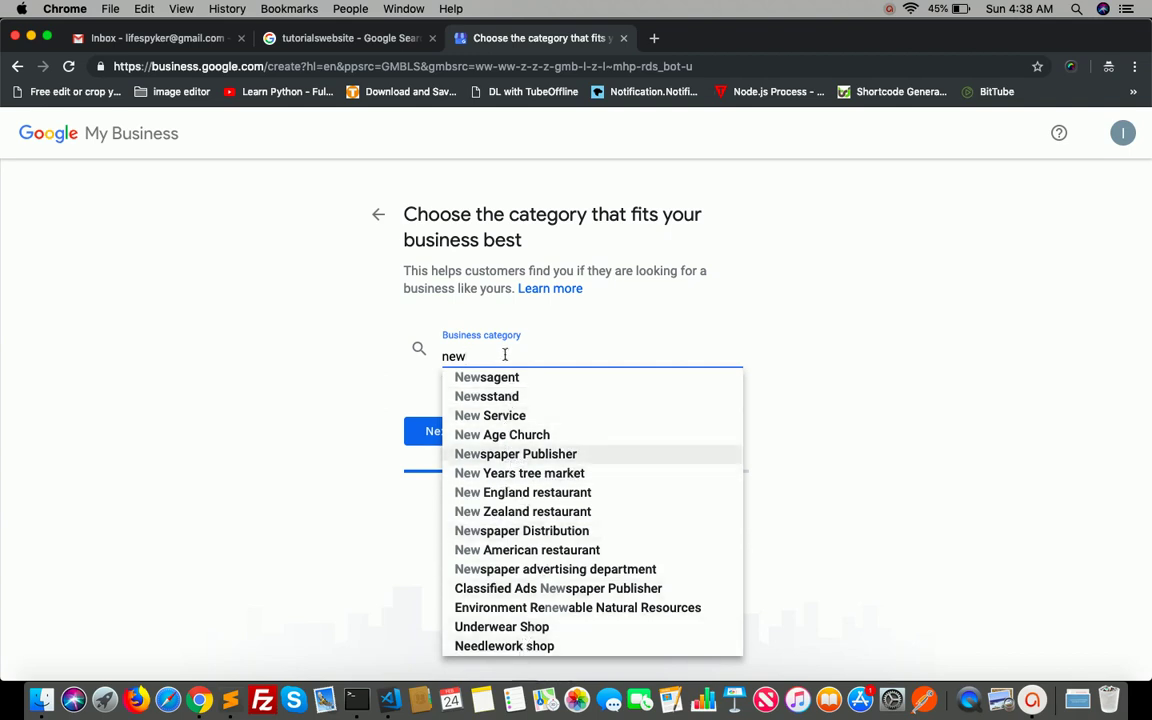
key("BackSpace")
key("BackSpace")
key("BackSpace")
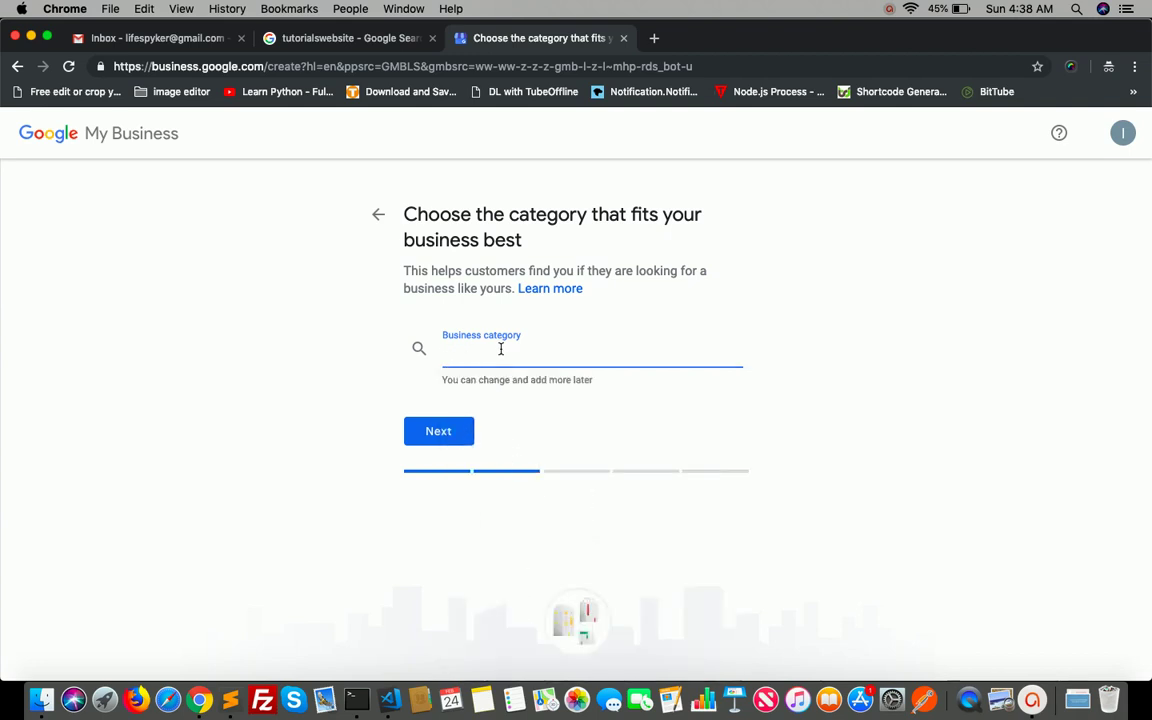
- Choose Adult education centre from the 'education' suggestions and submit the category
type("education")
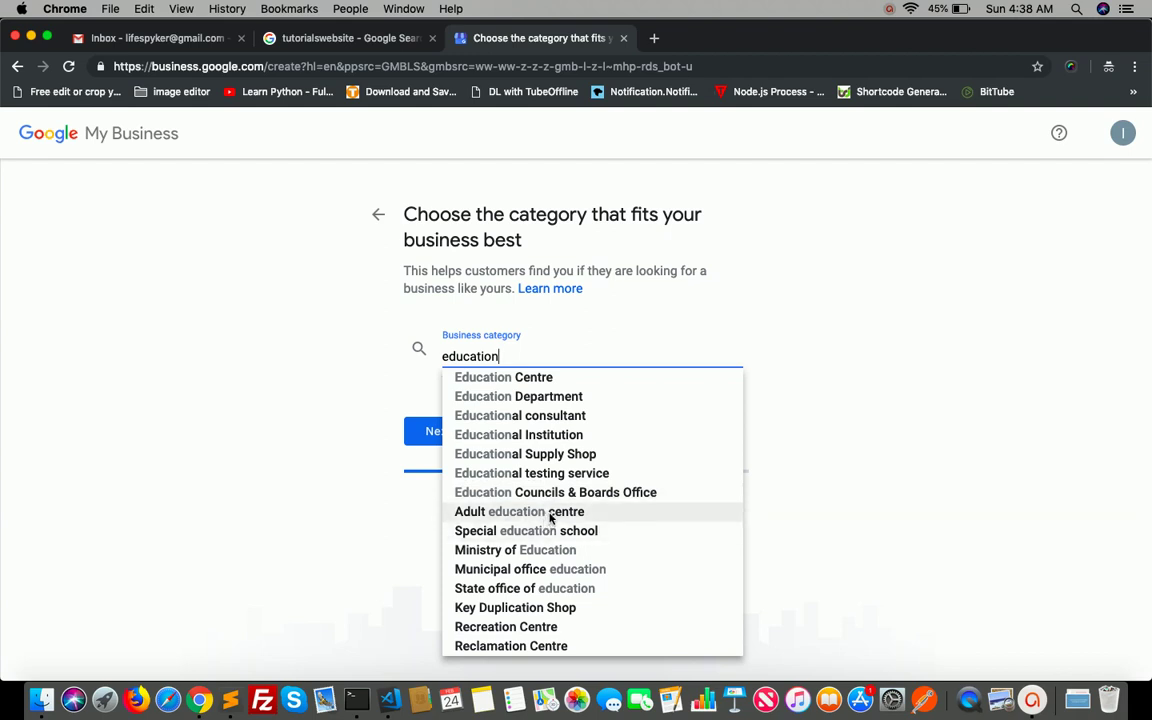
left_click(550, 516)
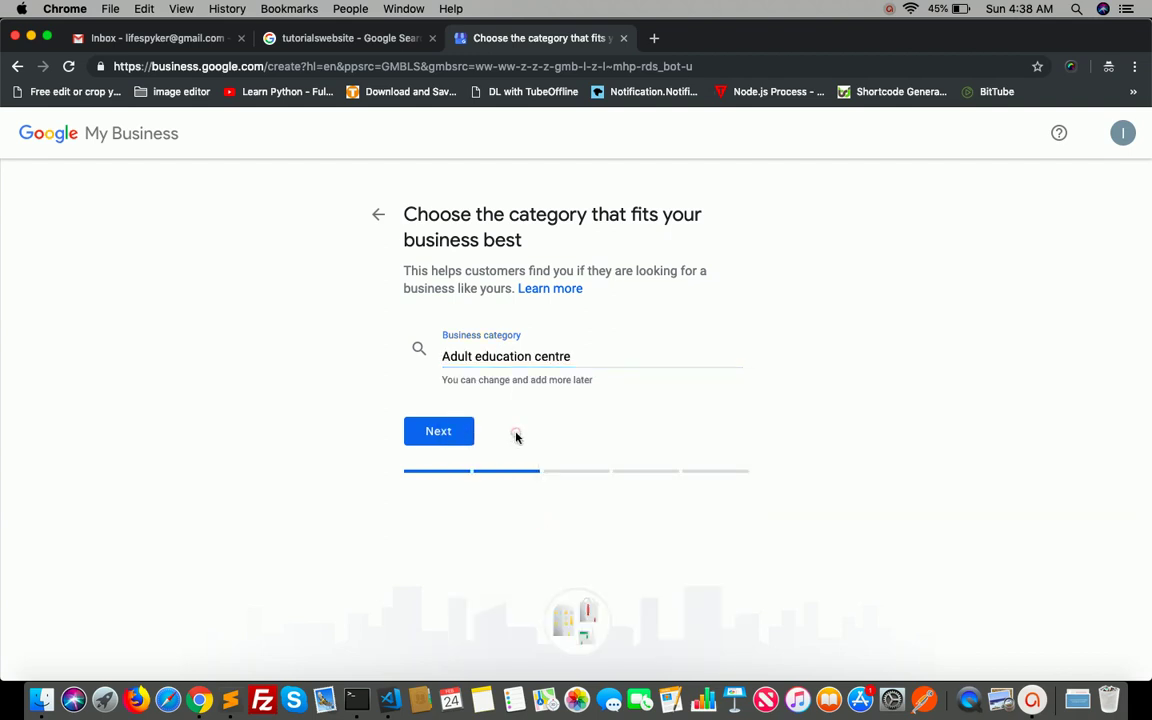
left_click(547, 352)
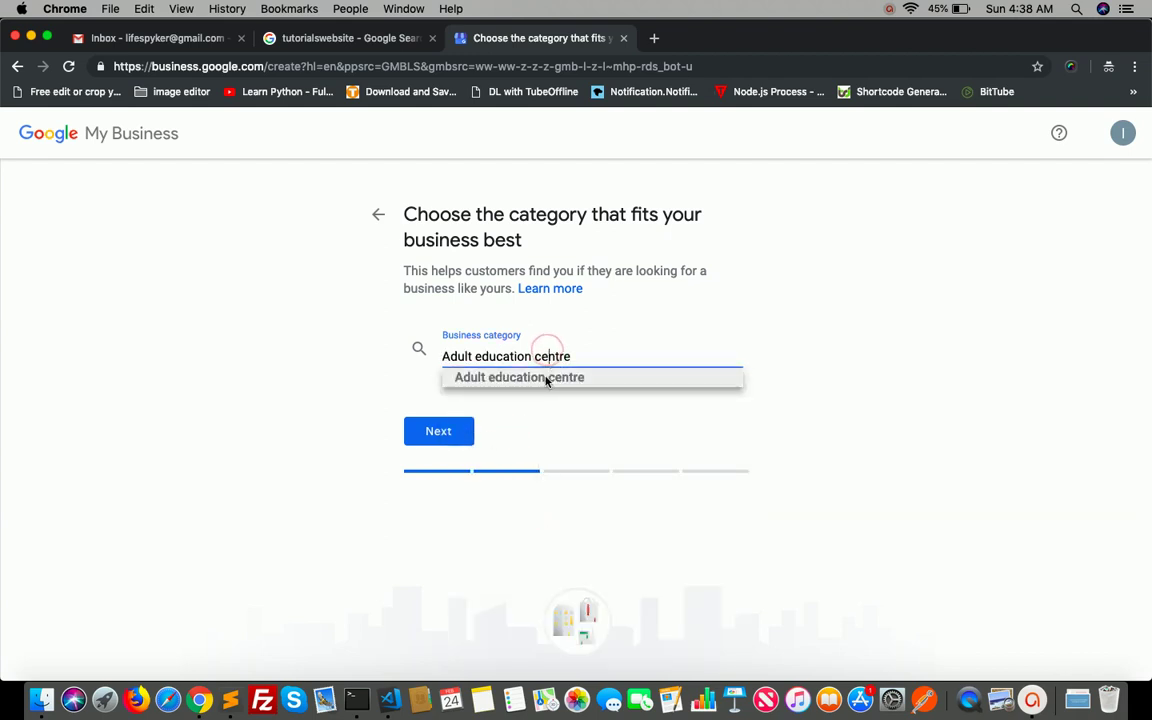
left_click(545, 378)
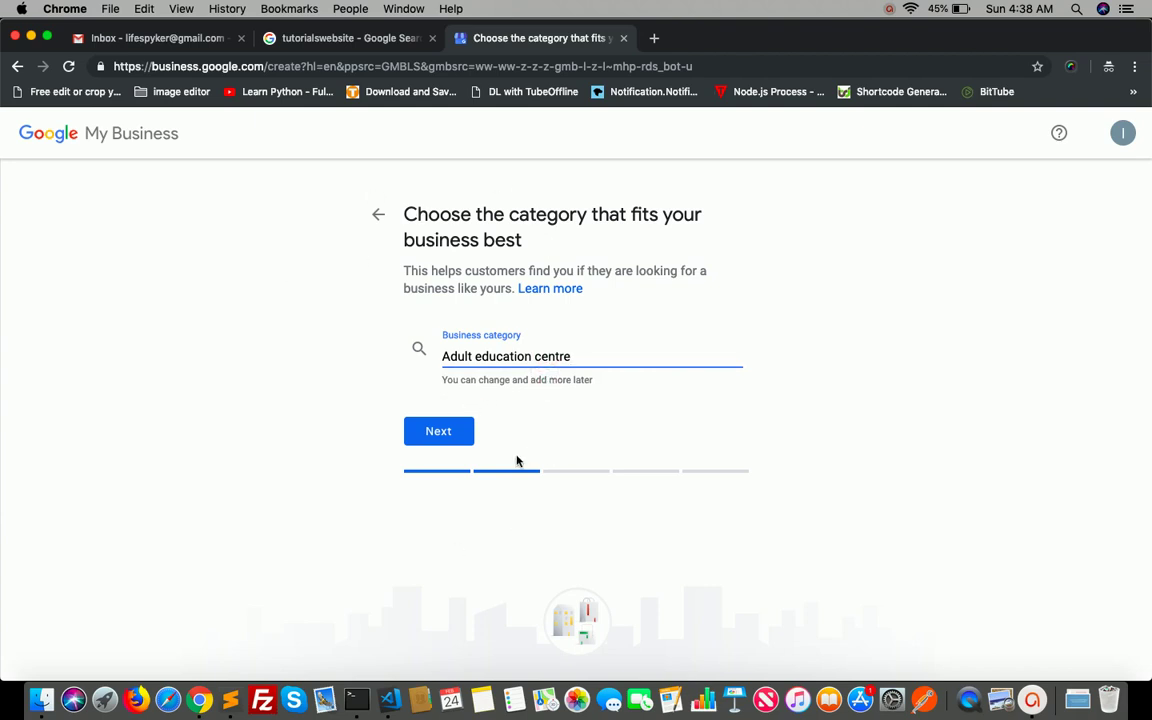
left_click(440, 436)
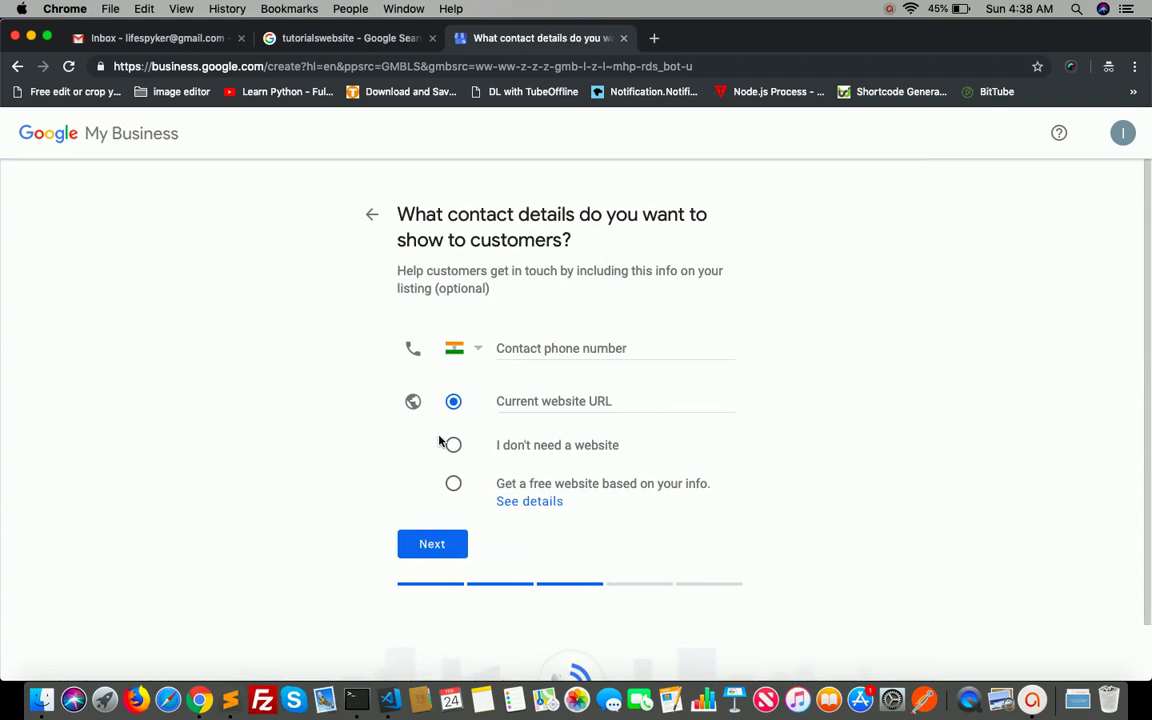
- Fill the contact phone number from the saved autofill entry
left_click(568, 351)
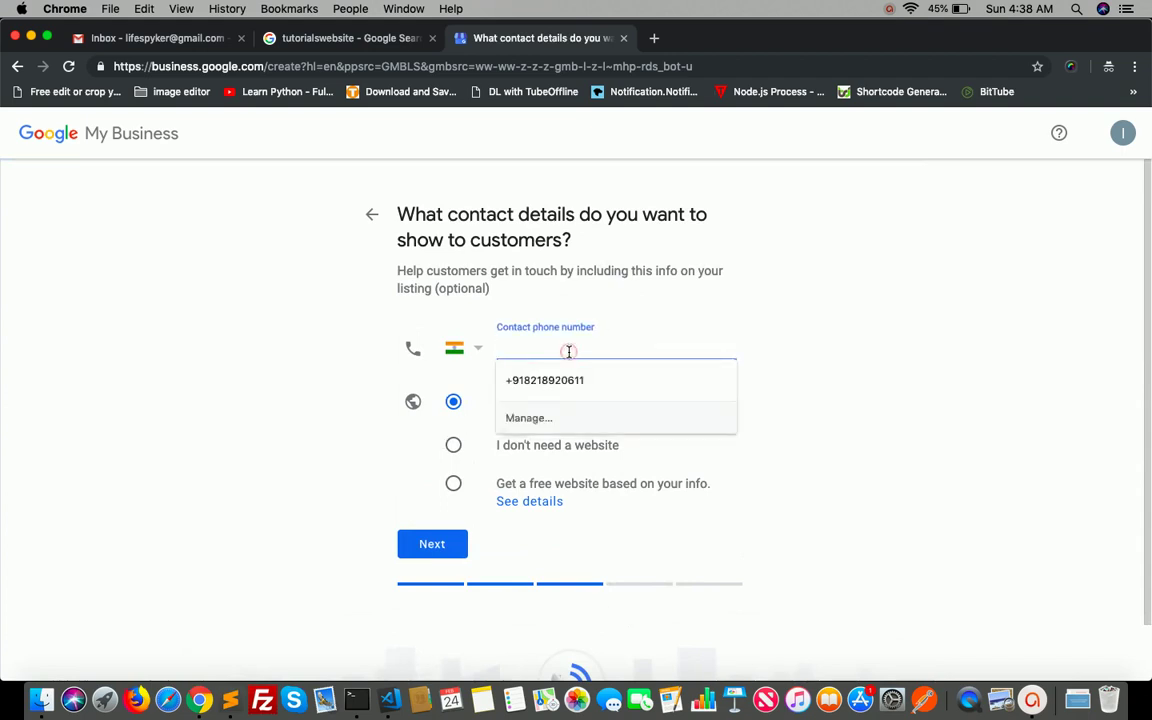
left_click(797, 337)
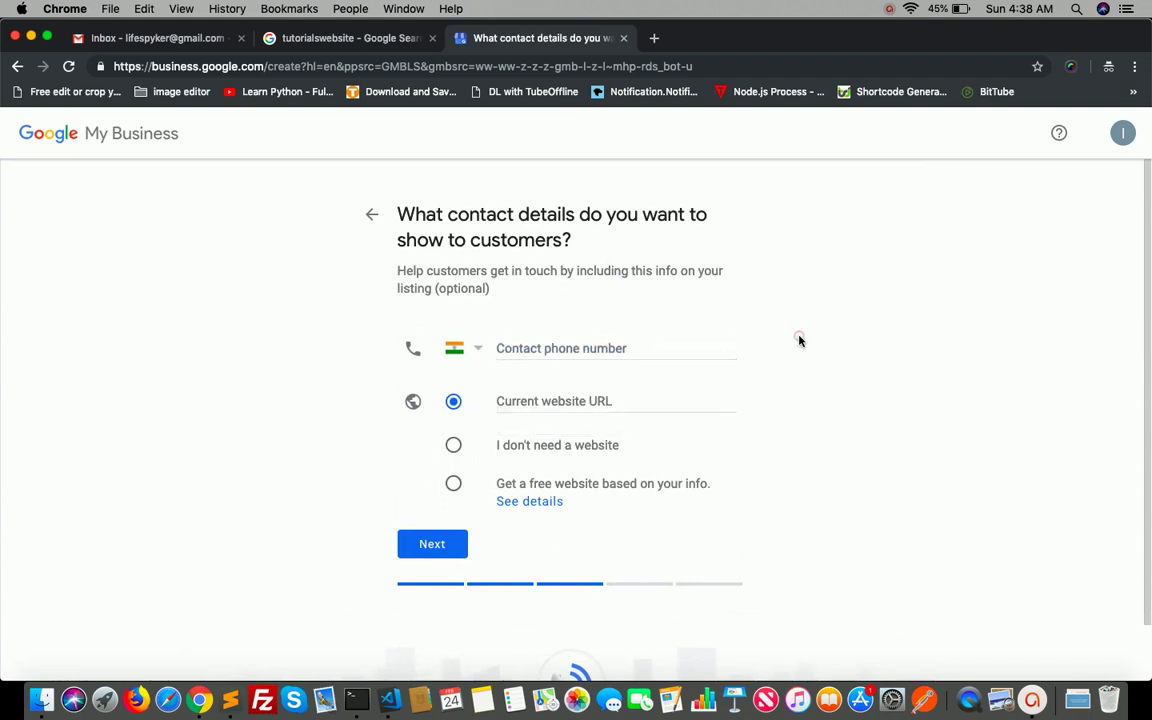
left_click(589, 399)
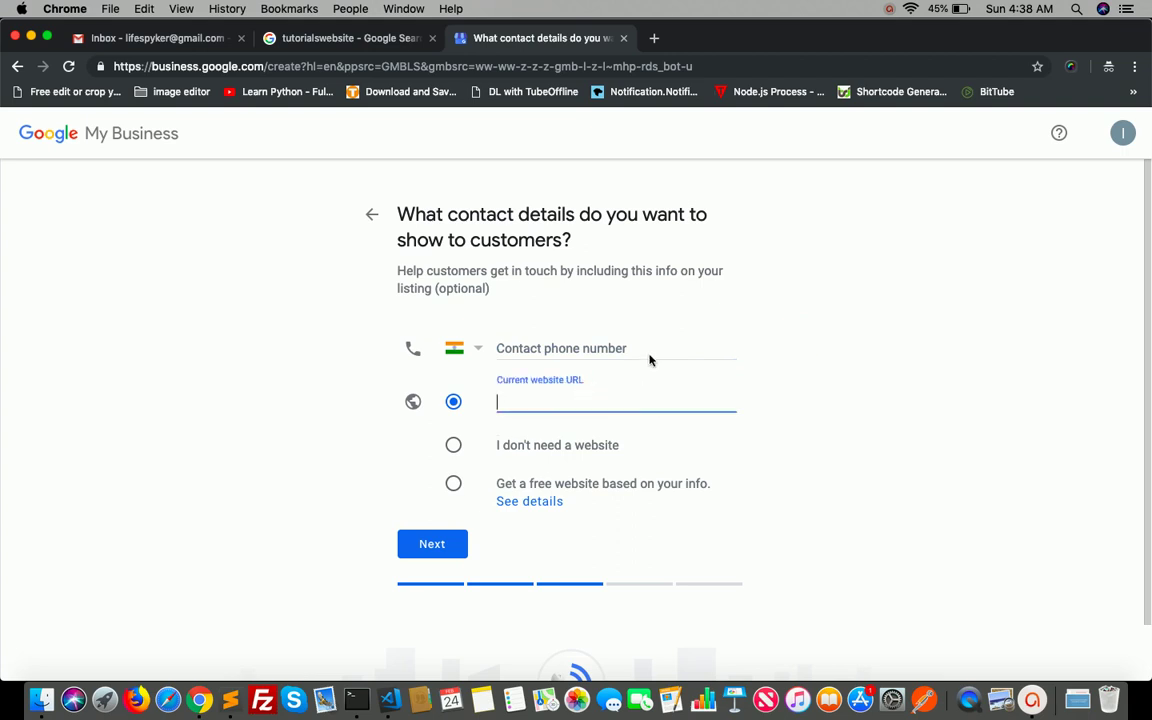
left_click(603, 348)
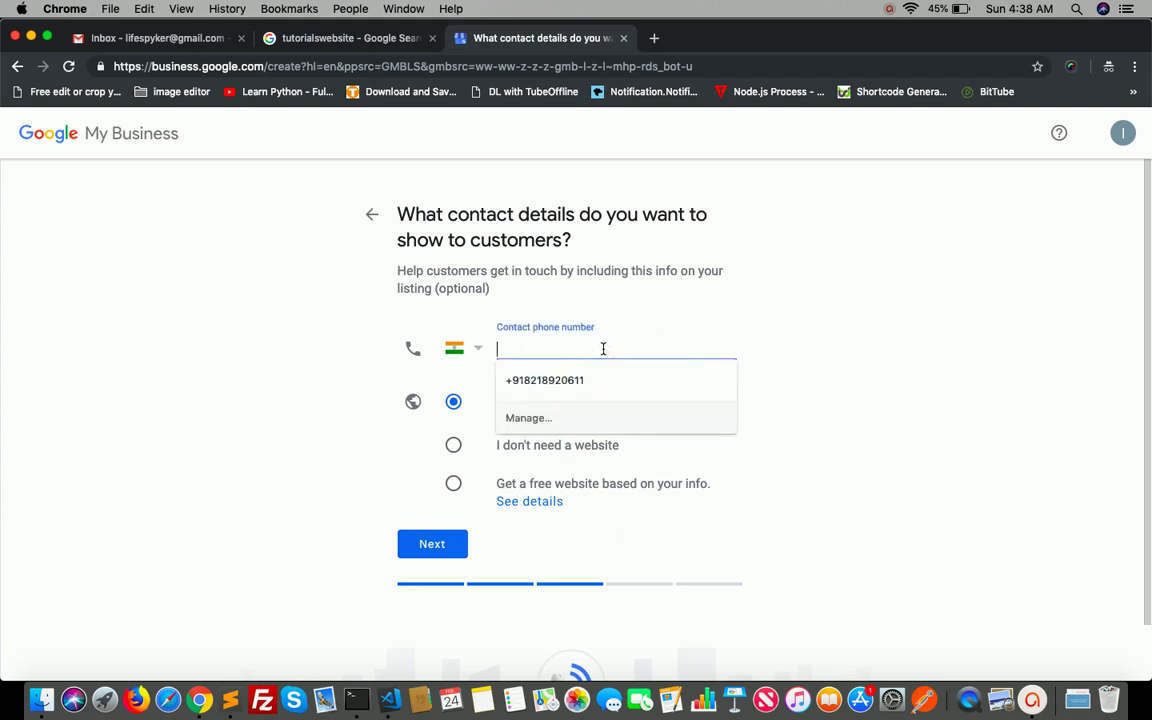
left_click(581, 378)
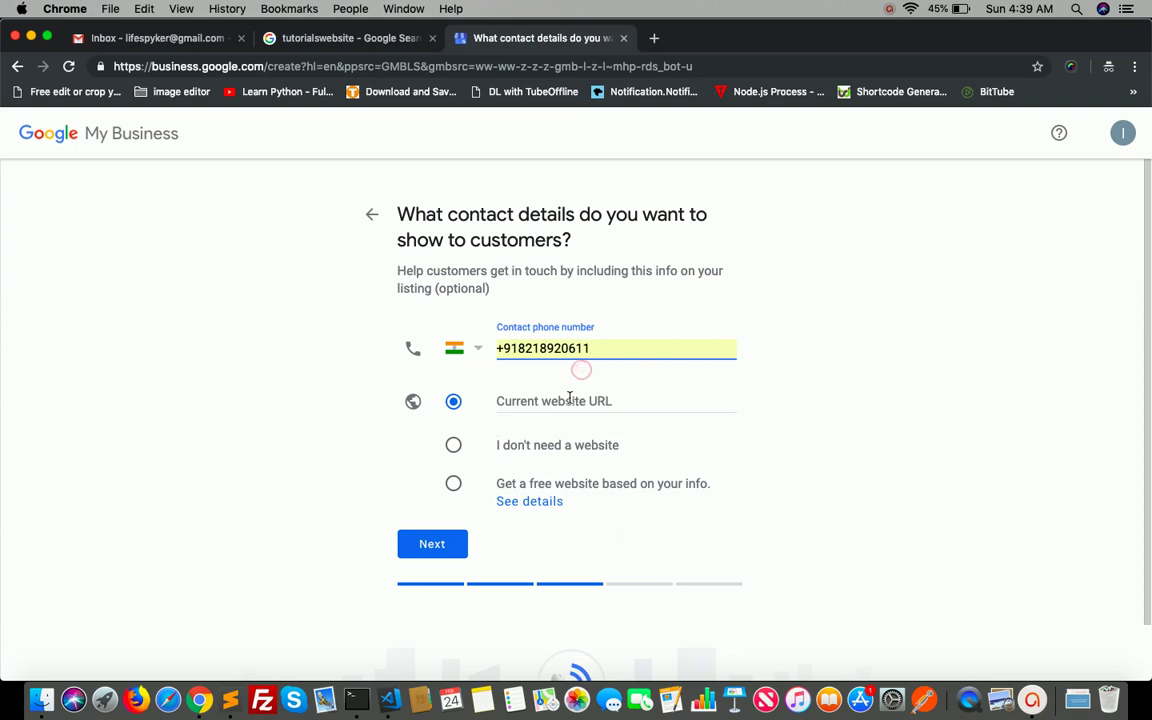
left_click(569, 398)
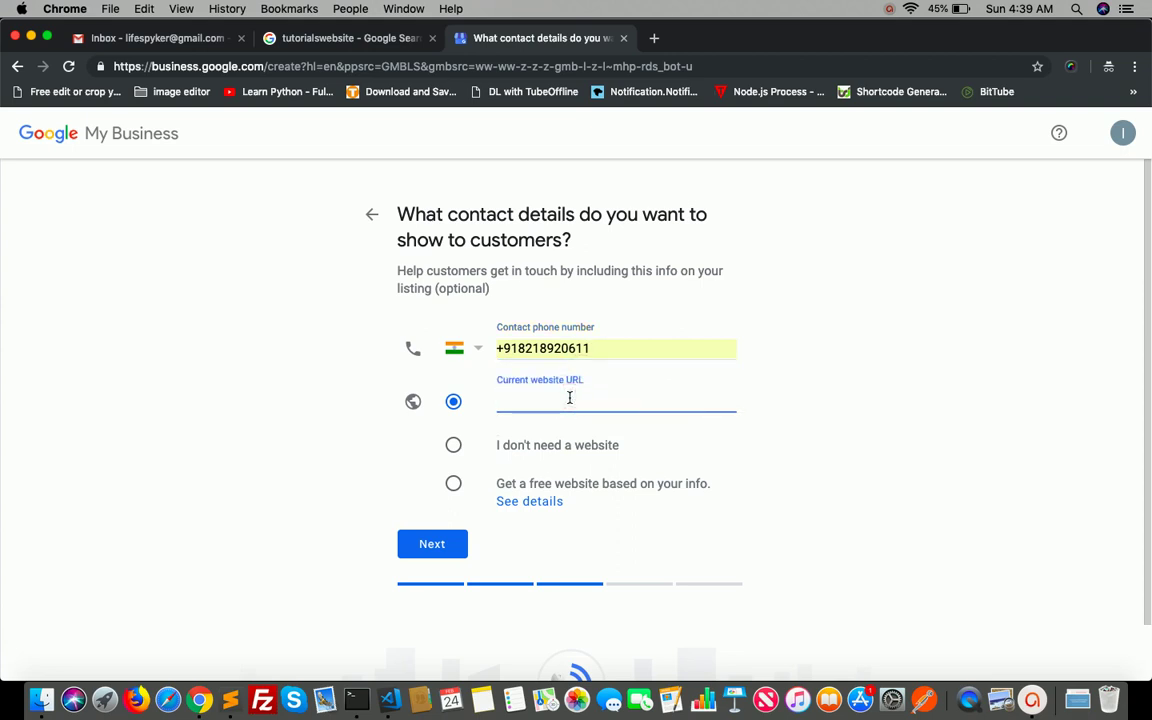
type("www")
type(".lifespy.in")
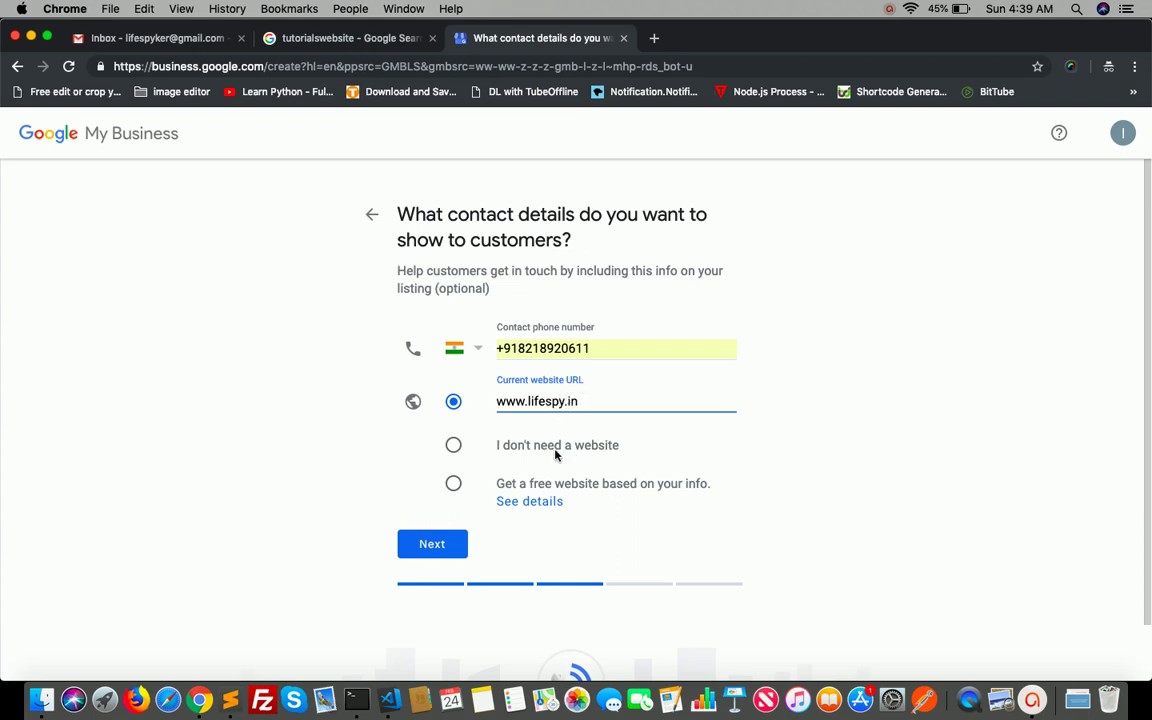
left_click(456, 446)
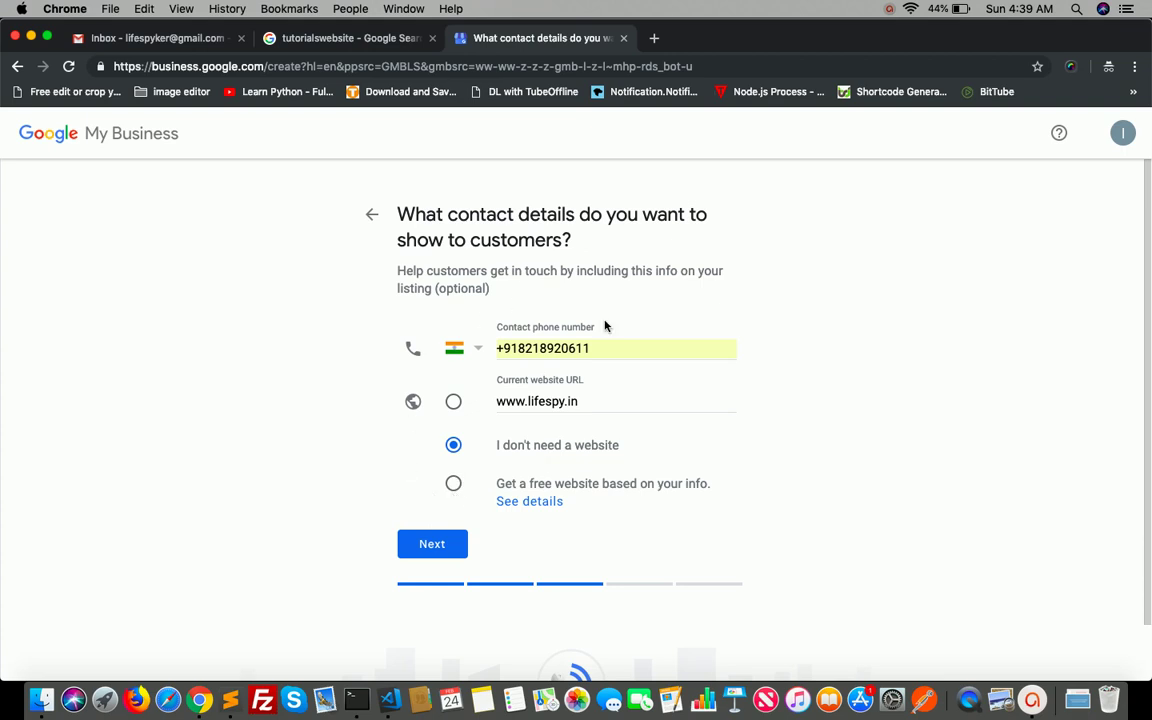
left_click(453, 401)
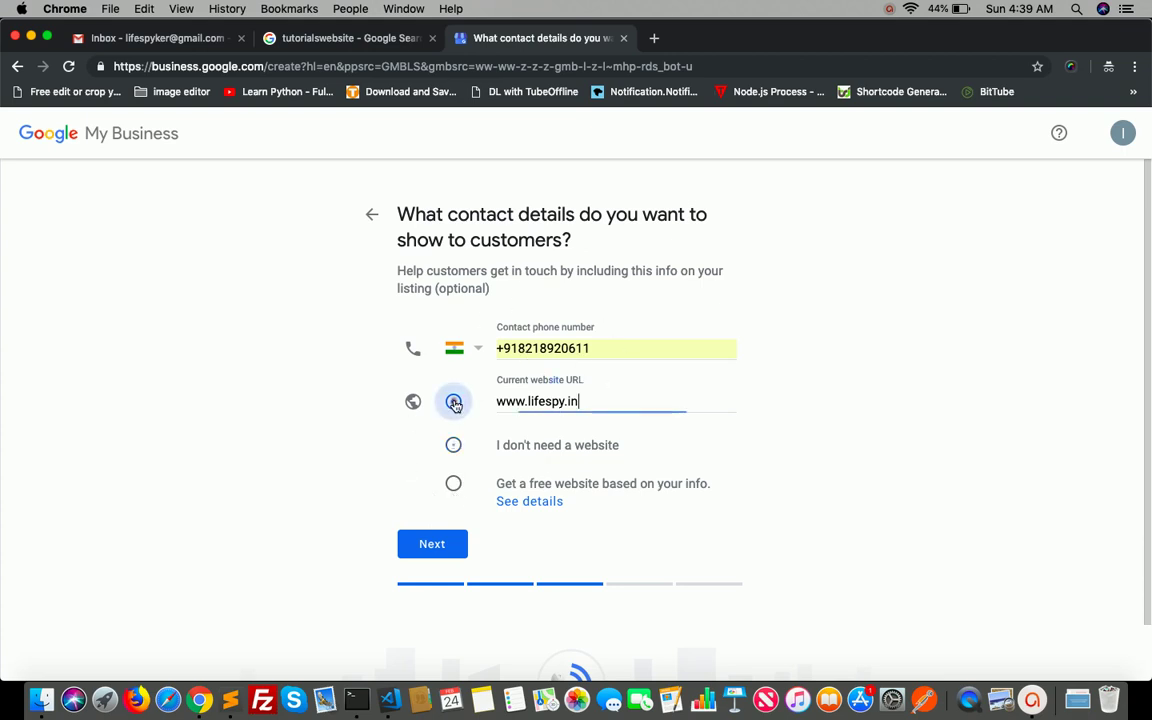
left_click(435, 546)
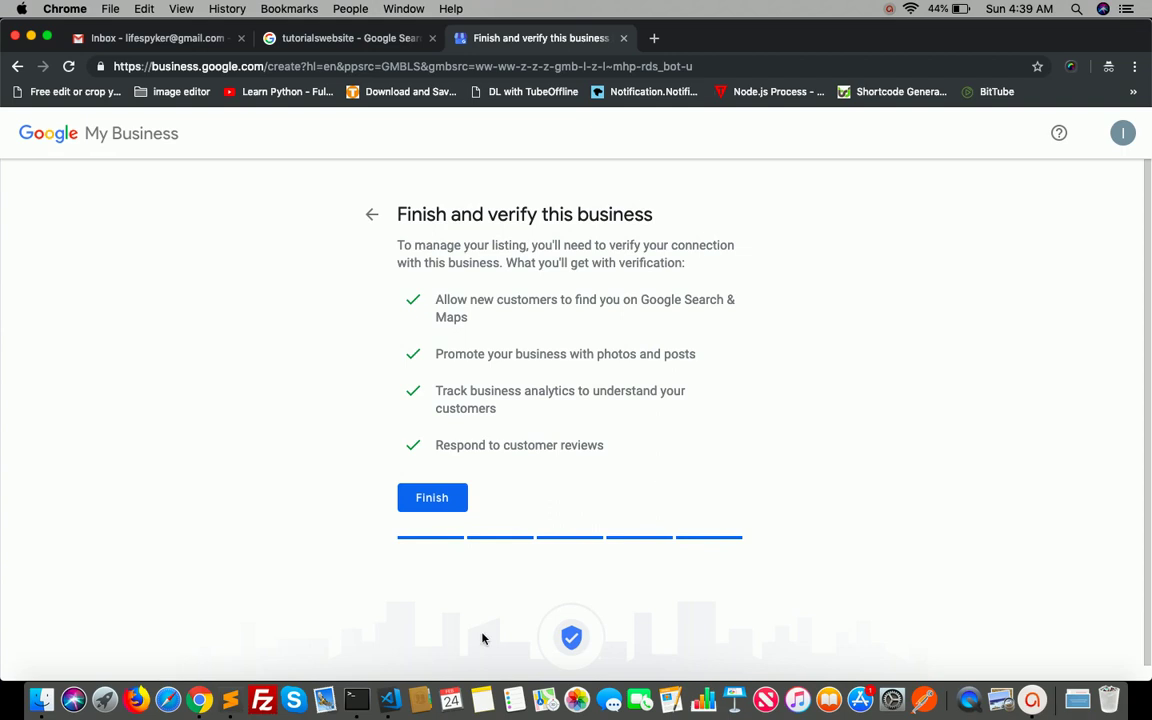
- Click Finish on the 'Finish and verify this business' page
left_click(432, 500)
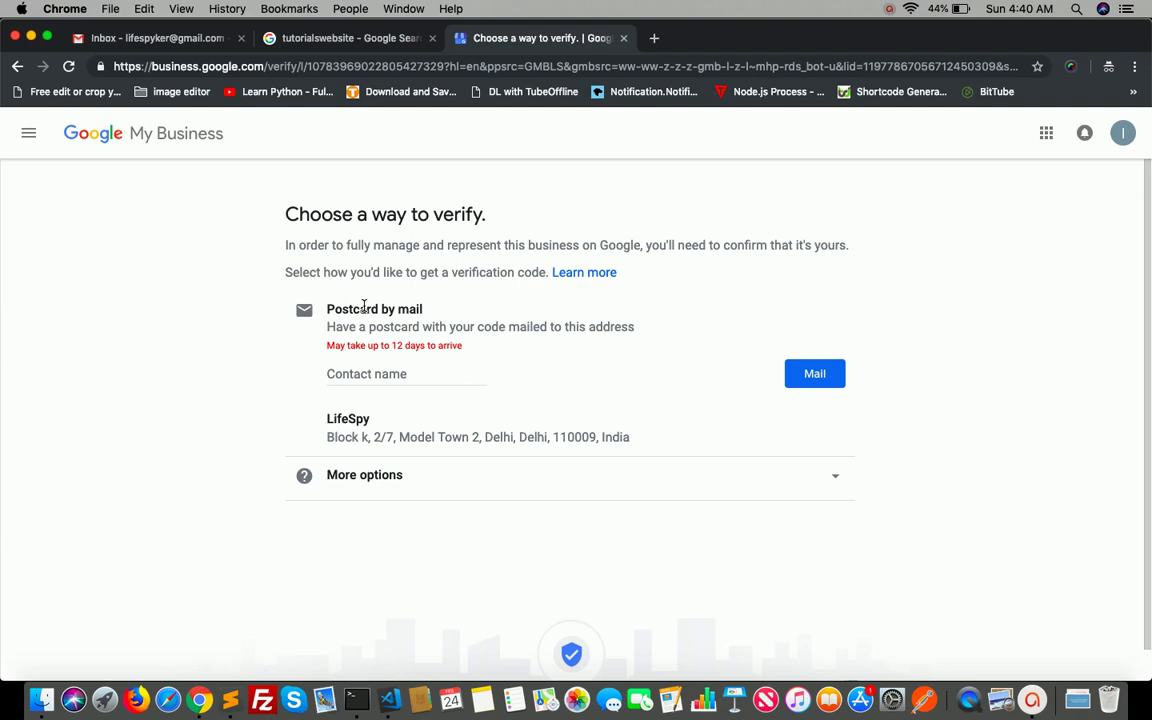
- Enter the contact person's name for the postcard and request verification by mail
left_click(354, 371)
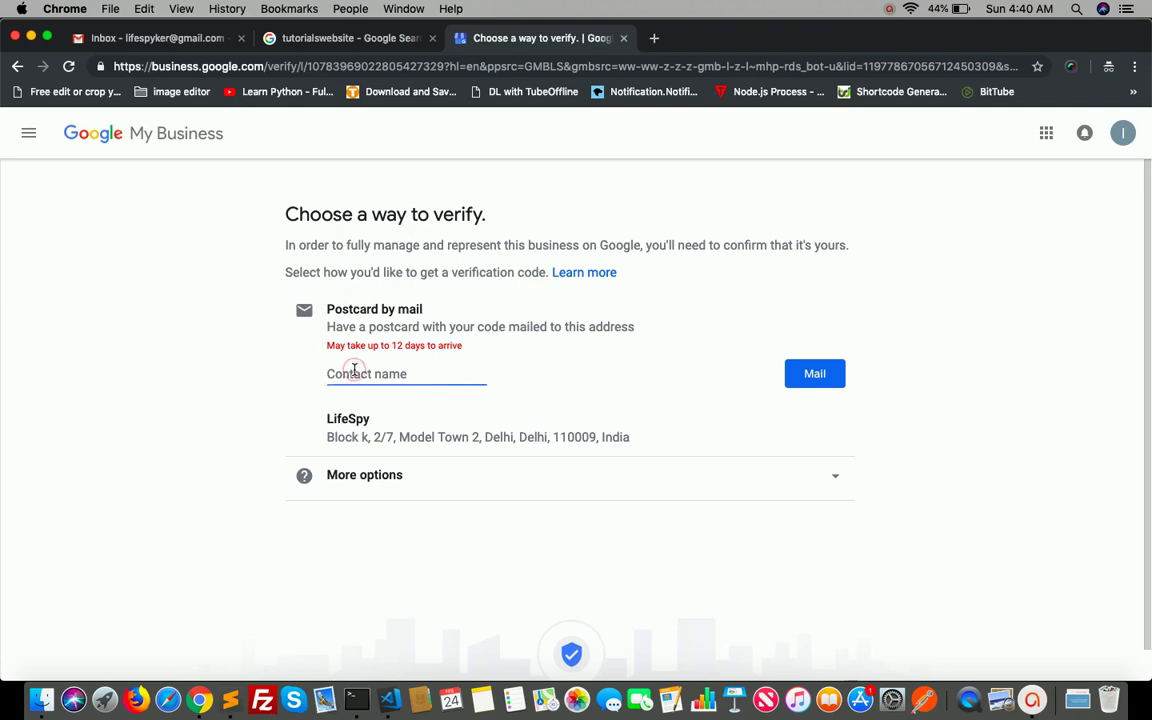
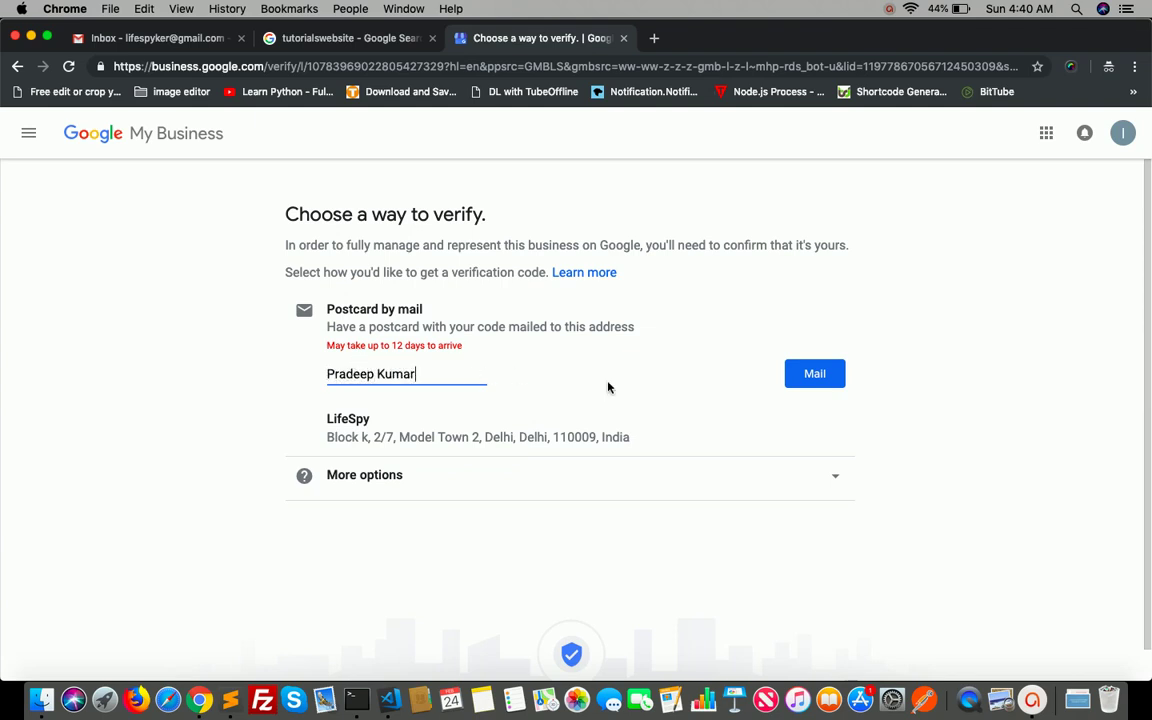
left_click(608, 386)
left_click(815, 375)
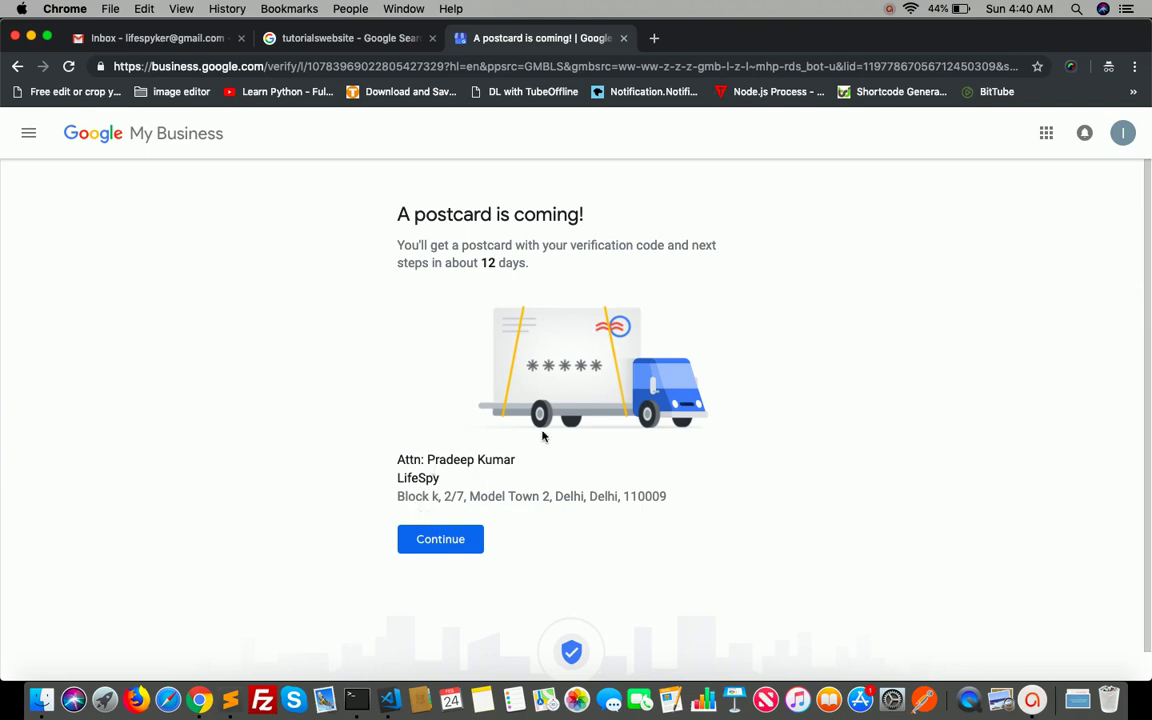
- Continue from the 'A postcard is coming!' page to the LifeSpy dashboard
scroll(542, 436, "down", 1)
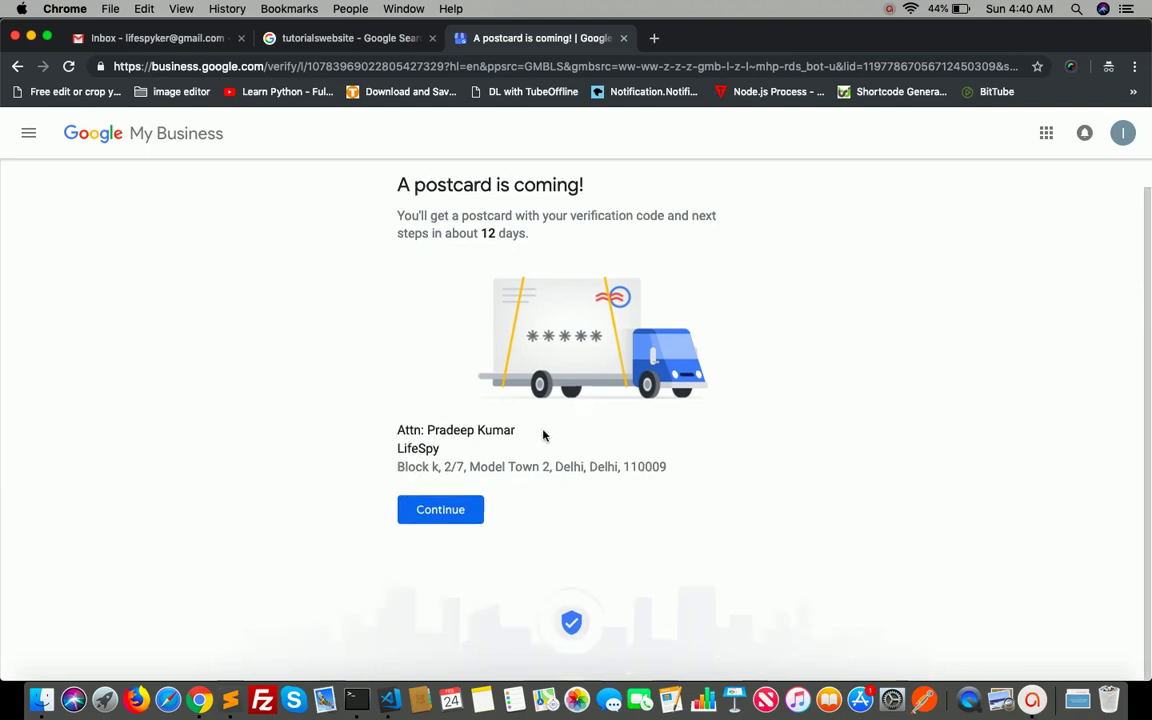
left_click(445, 522)
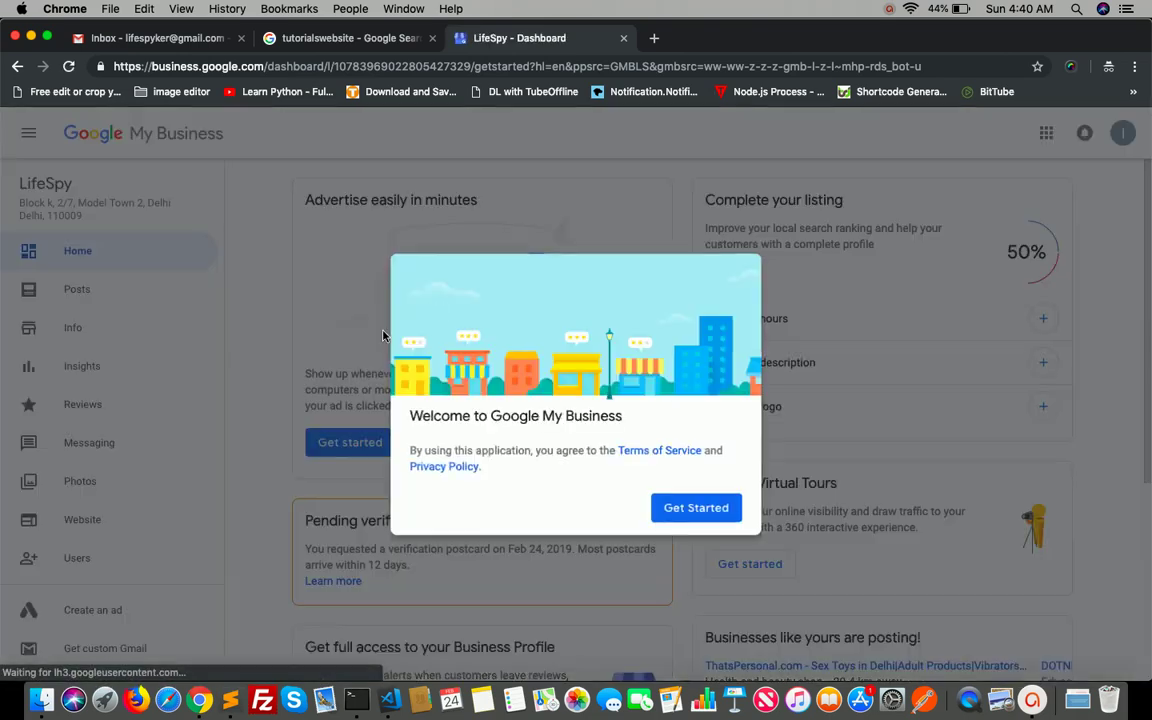
- Dismiss the Welcome dialog with Get Started and scroll down the LifeSpy dashboard
left_click(720, 507)
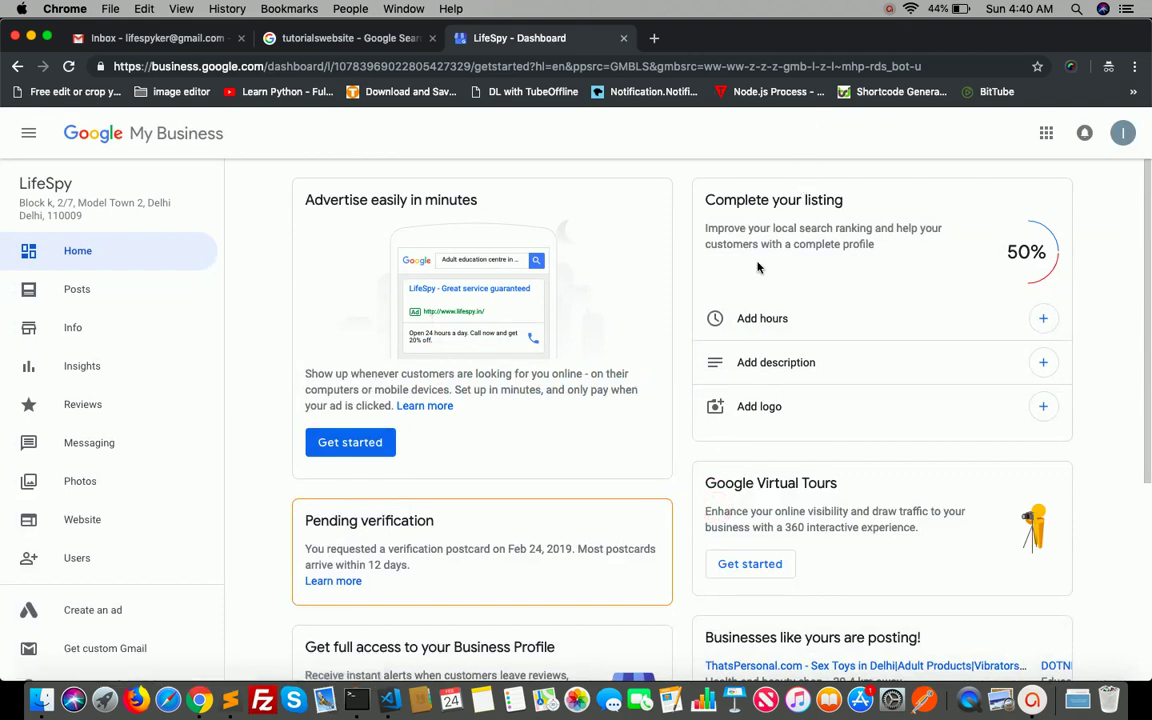
scroll(758, 267, "down", 2)
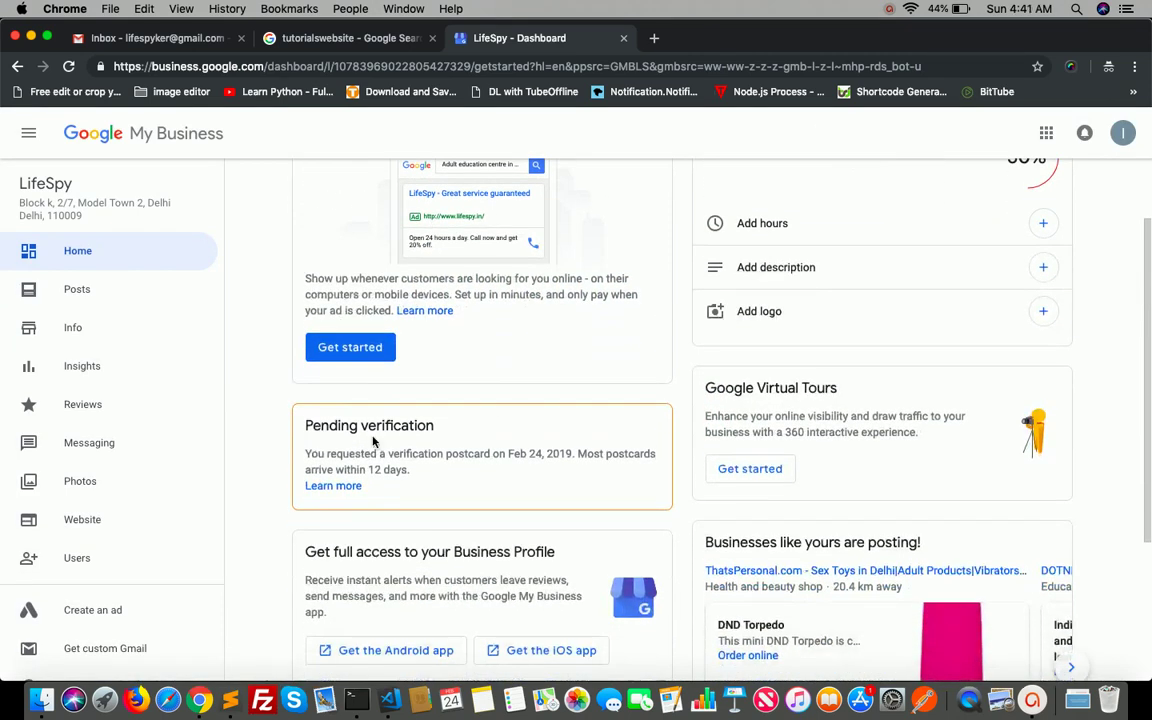